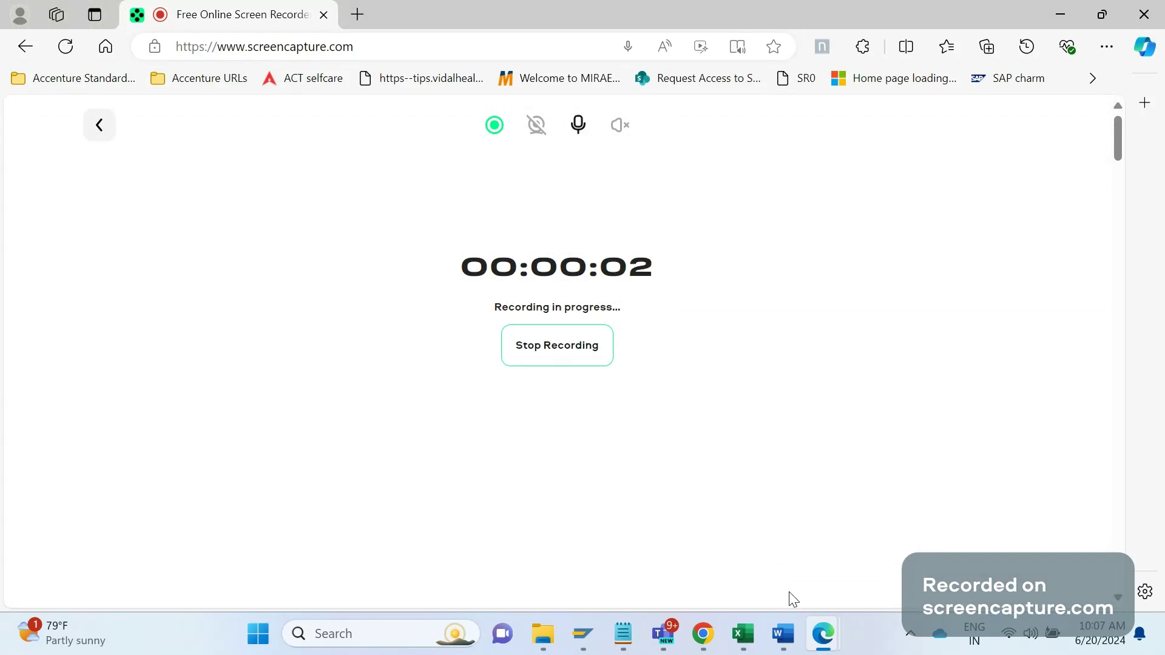
- Bring up the open Word windows from the taskbar
click(716, 546)
mouse_move(783, 634)
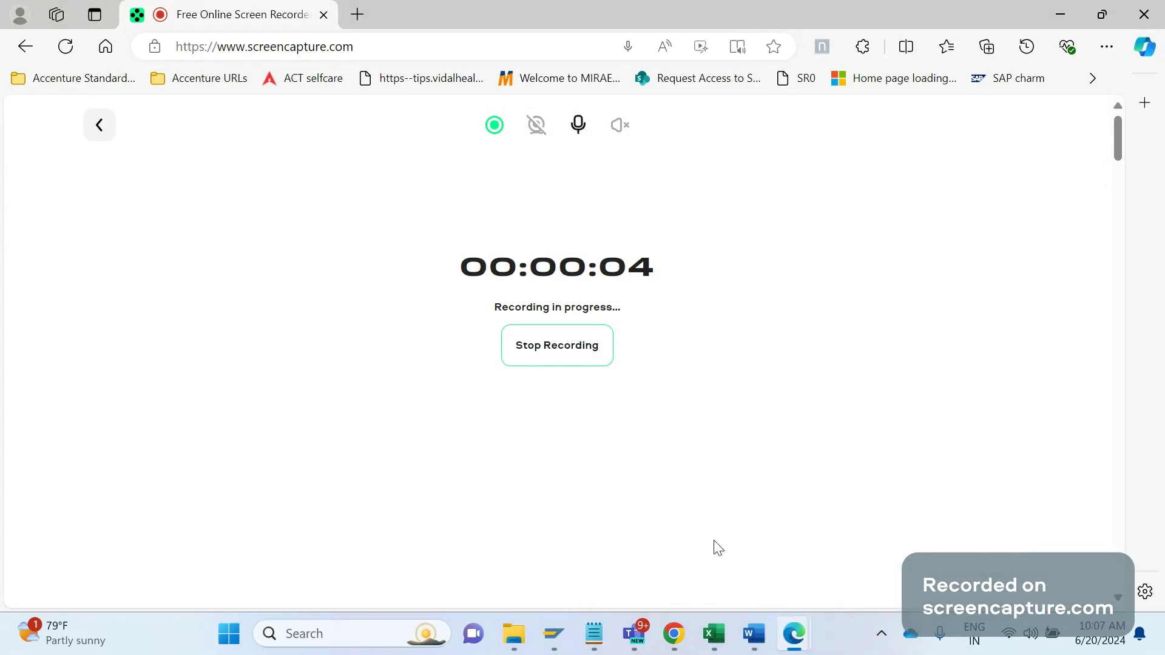
- Add a Solution: line under Enhancement 26 and paste the billing type/language/output type/title table
click(688, 564)
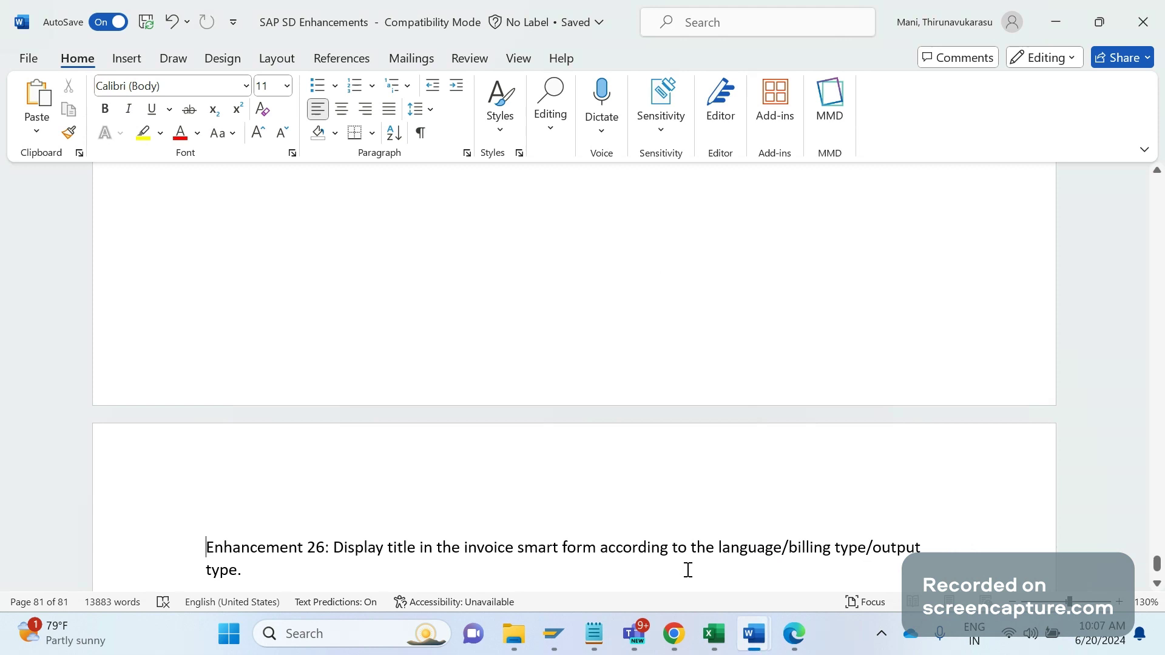
key(Down)
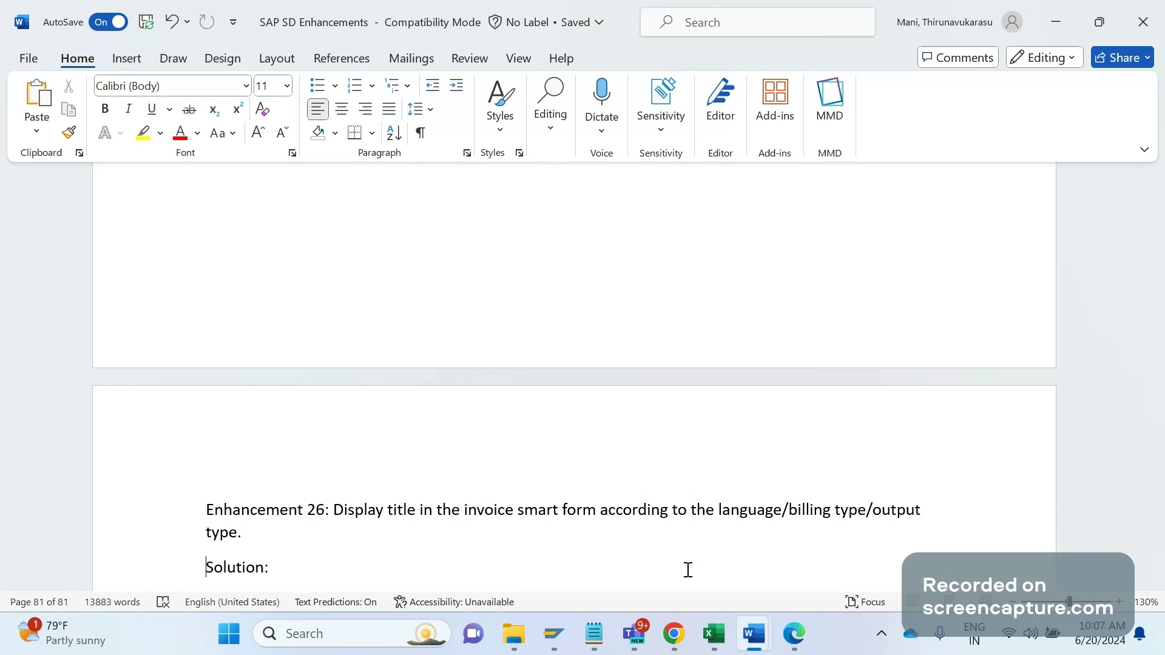
text(Billing type	Language	Output type	Title F2	EN	RD00	Invoice F2	IT	RD00	Faktura G2	EN	RD00	Credit G2	DE	RD00	Kredit)
click(686, 568)
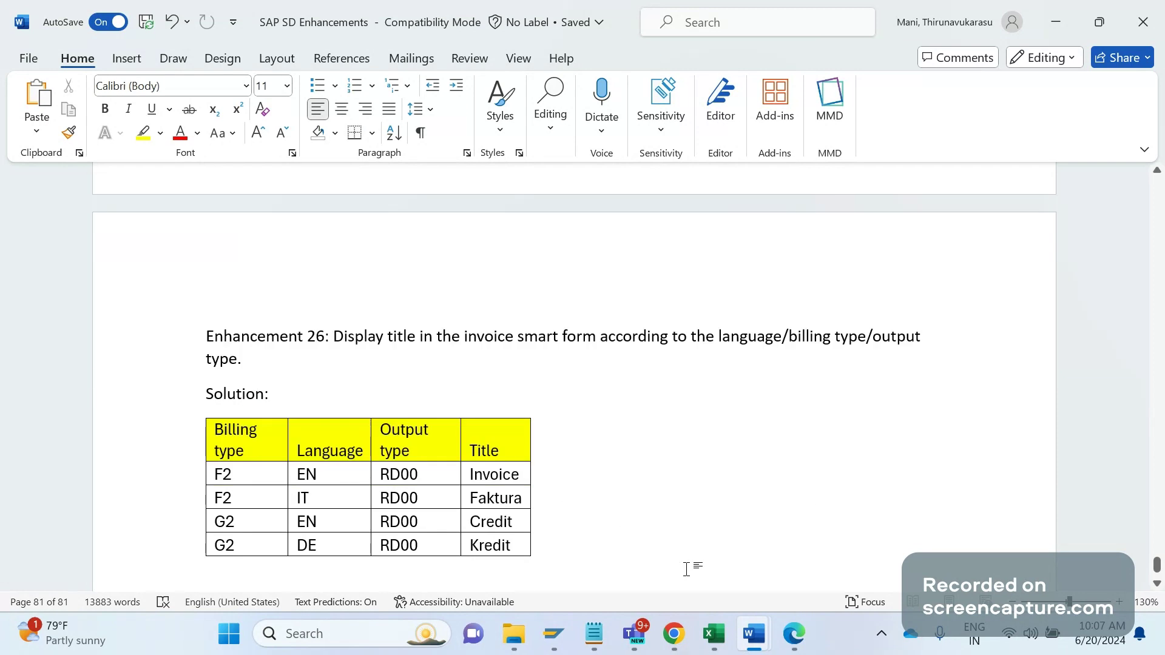
click(243, 476)
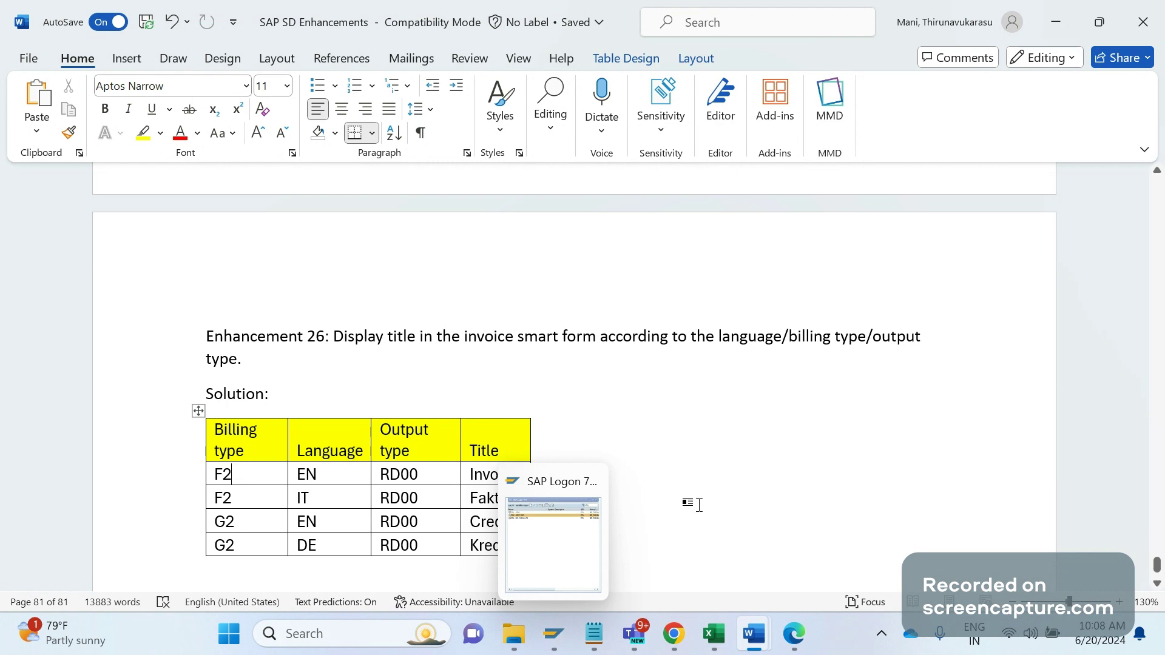
- Start a bulleted paragraph on a new line below the table
click(680, 539)
key(Down)
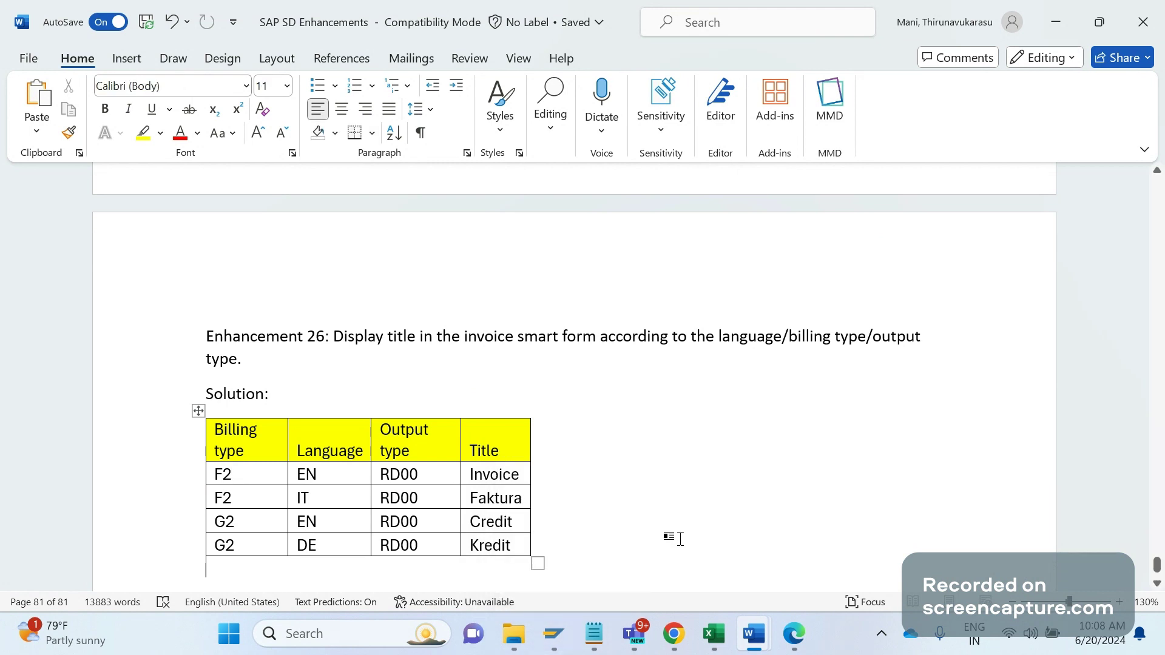
key(Return)
click(318, 85)
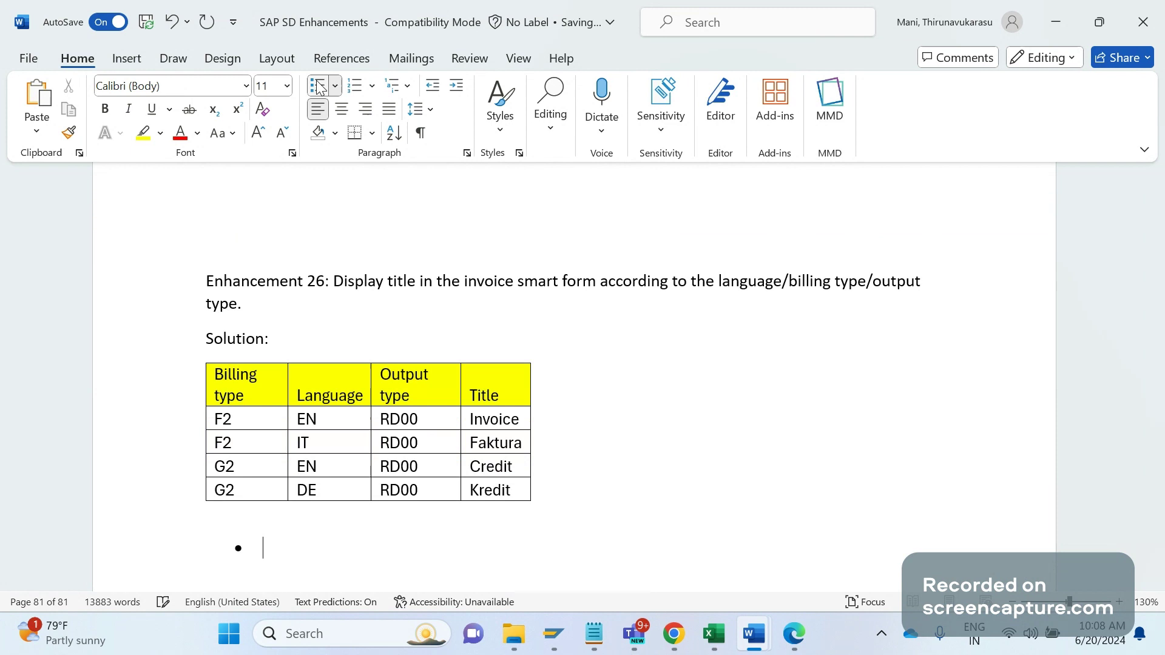
text(Frist)
- Write the bullet about the custom table with fields Billing type, Language, Output type, Title, fixing typos
key(BackSpace)
key(BackSpace)
key(BackSpace)
key(Left)
text(i)
key(End)
text(st need)
text( to custom ta)
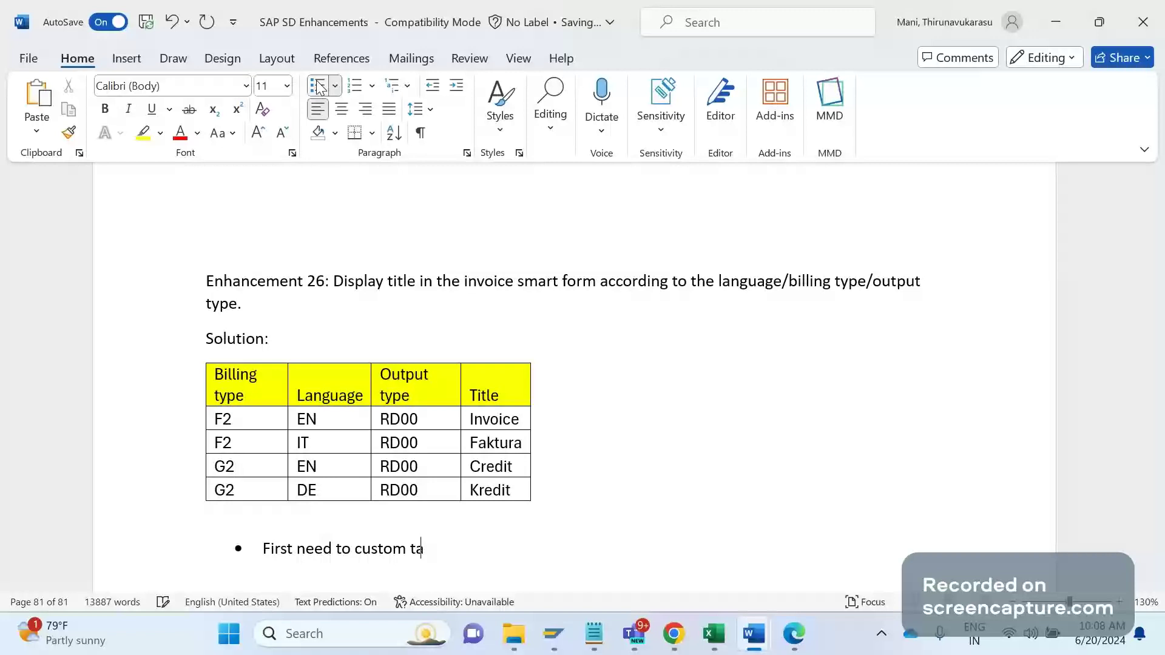
text(ble which will)
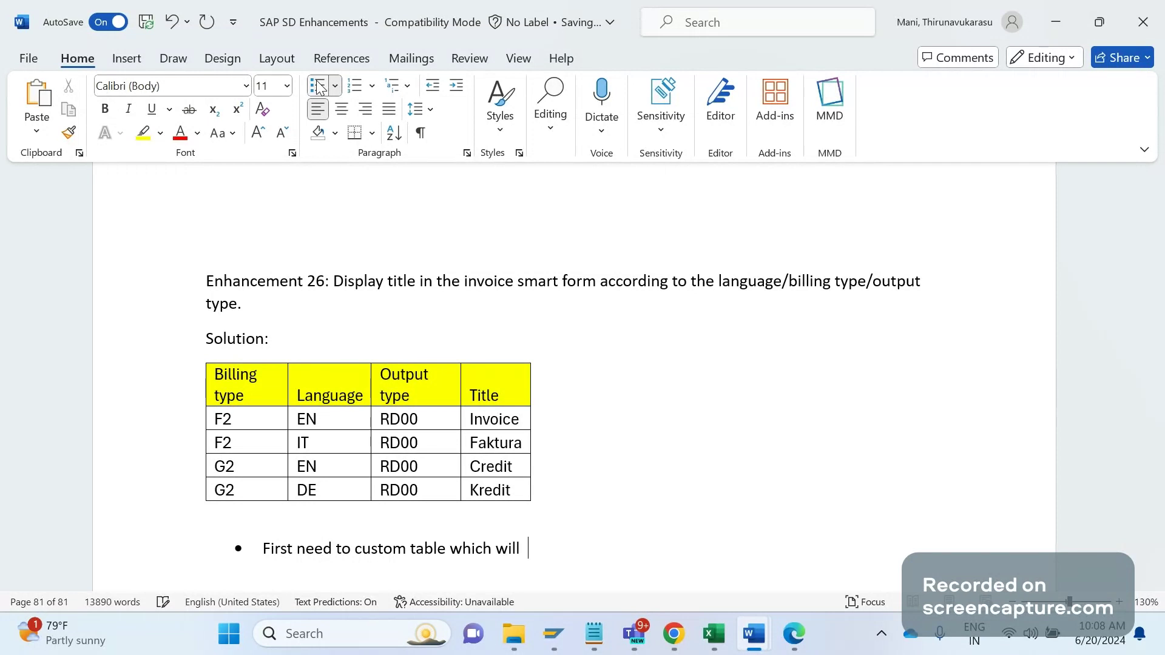
text(be )
text(having the fields)
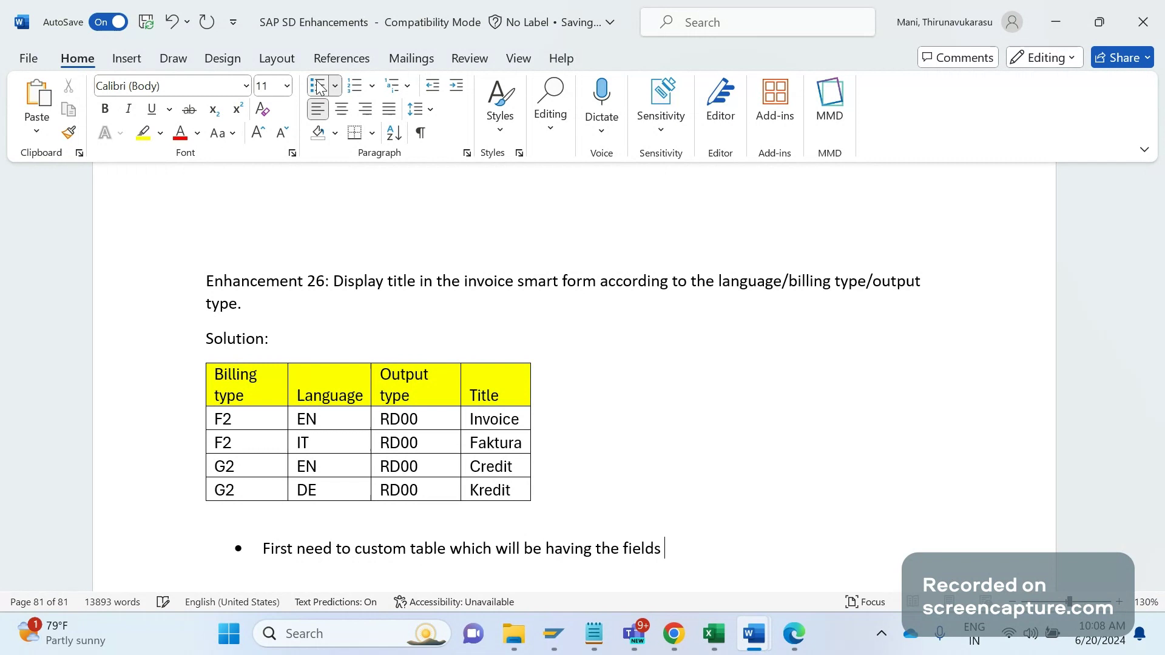
text( callsed)
key(BackSpace)
key(BackSpace)
key(BackSpace)
key(BackSpace)
text(ed B)
text(illing type,)
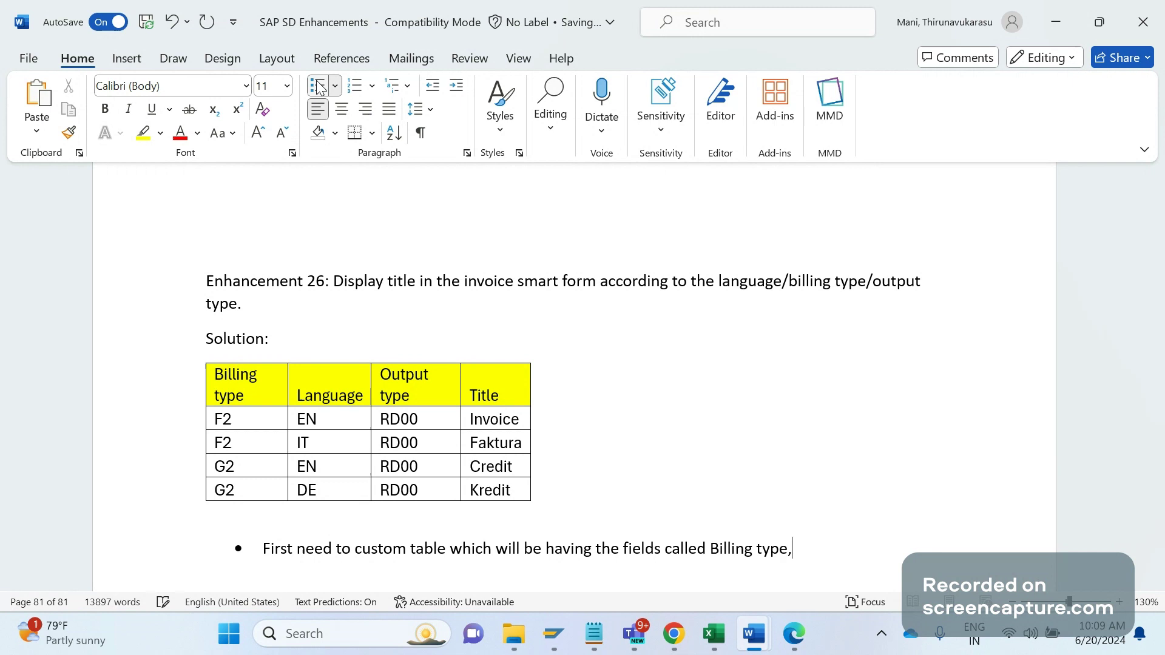
text( Languare)
key(Left)
key(BackSpace)
text(g)
key(Right)
text(, )
text(Output type)
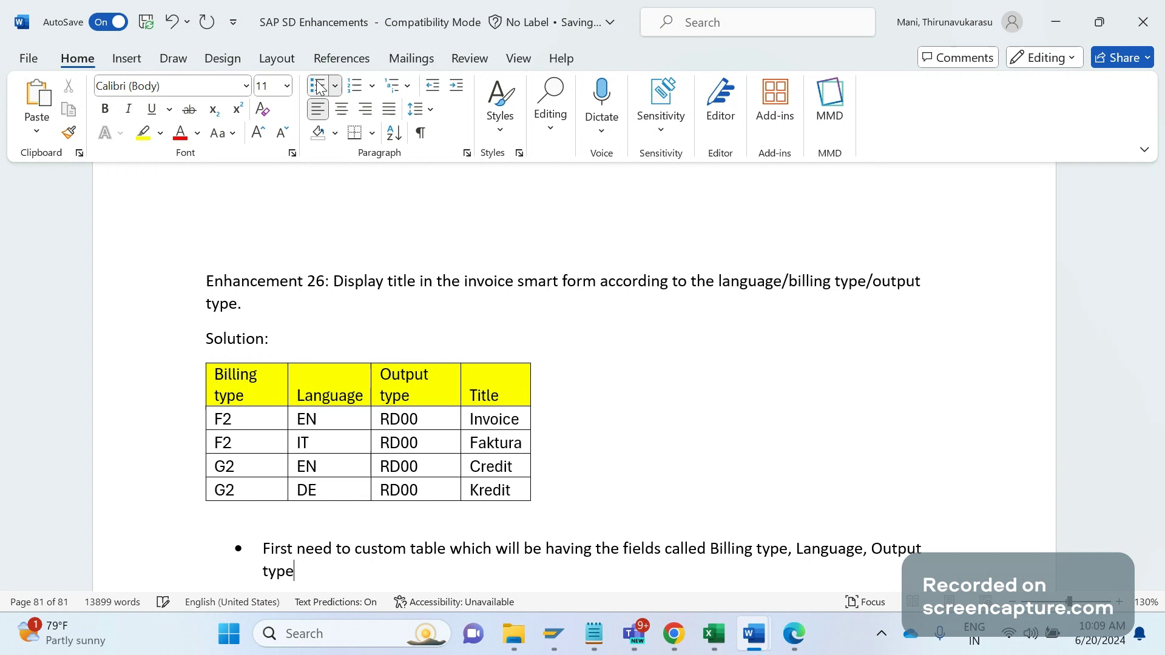
text(, Title)
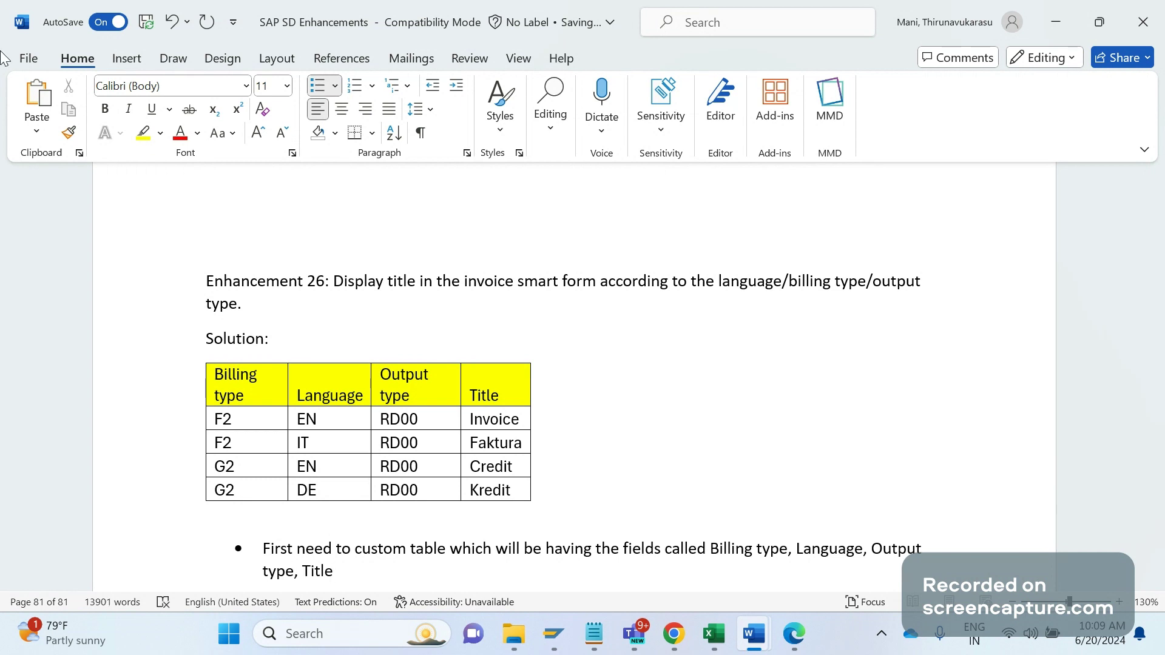
- Widen the table so each header fits on one line
right_click(238, 366)
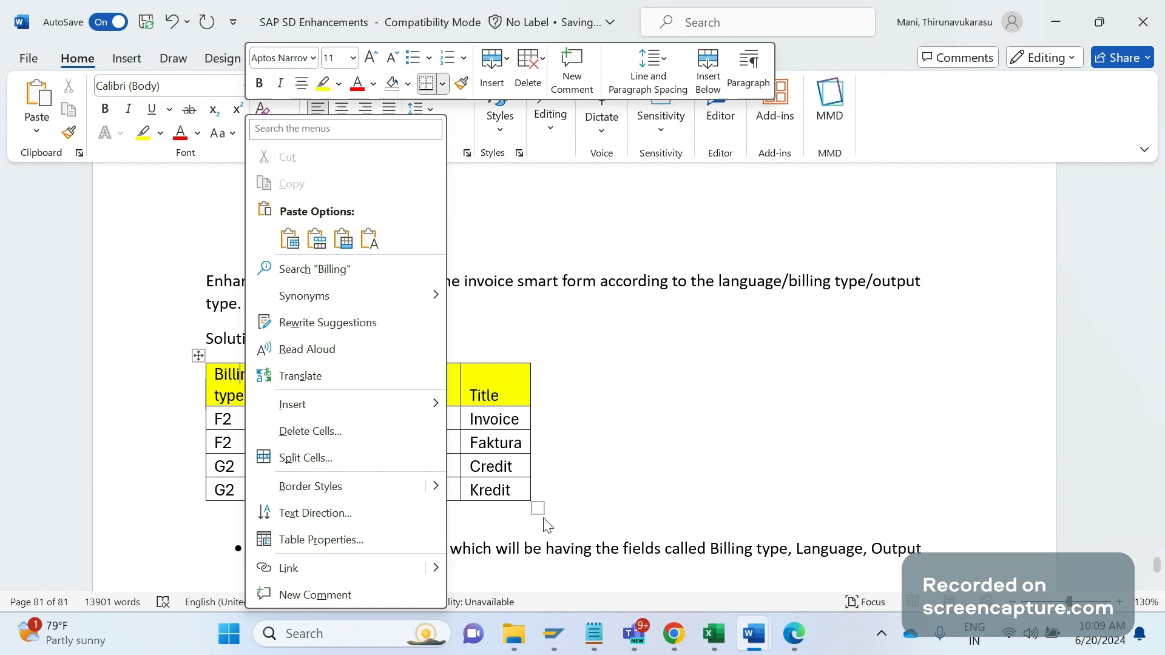
key(Escape)
drag(537, 506, 688, 512)
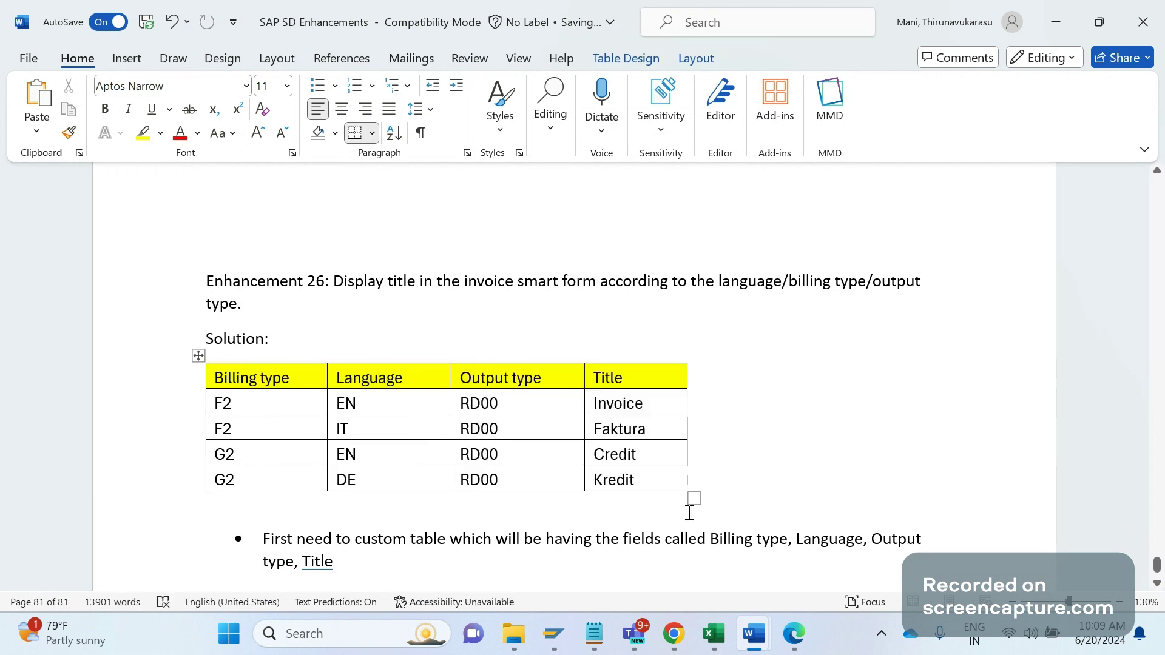
- End the bullet with a period after Title and start a second bullet
click(385, 566)
text(.)
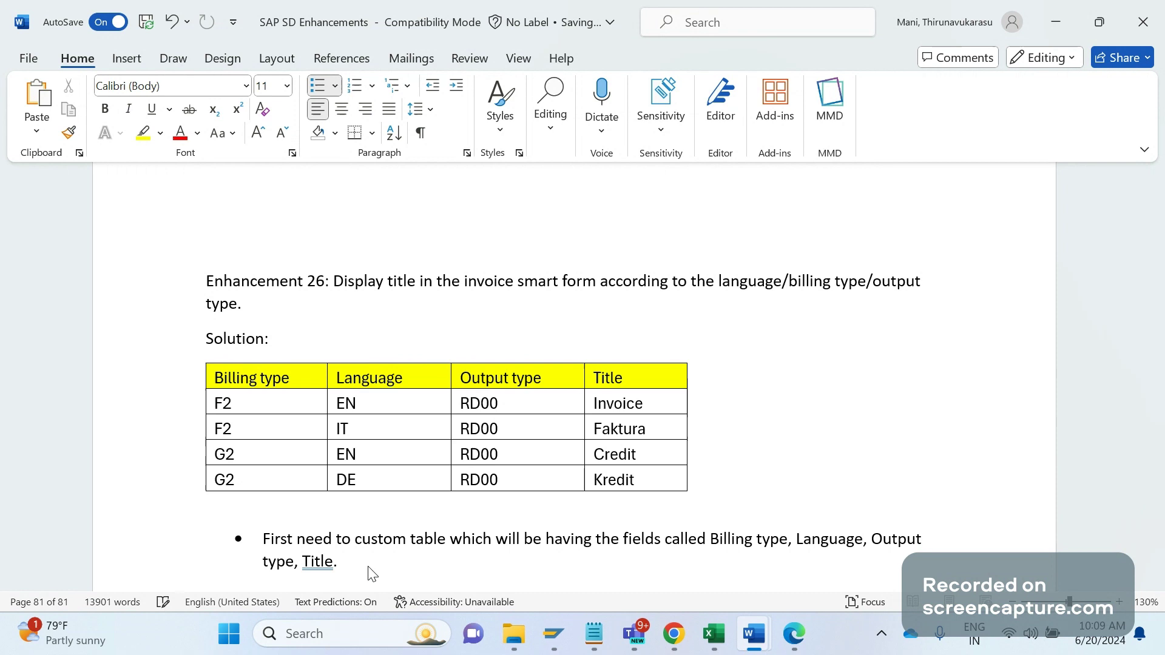
key(ctrl+z)
key(ctrl+y)
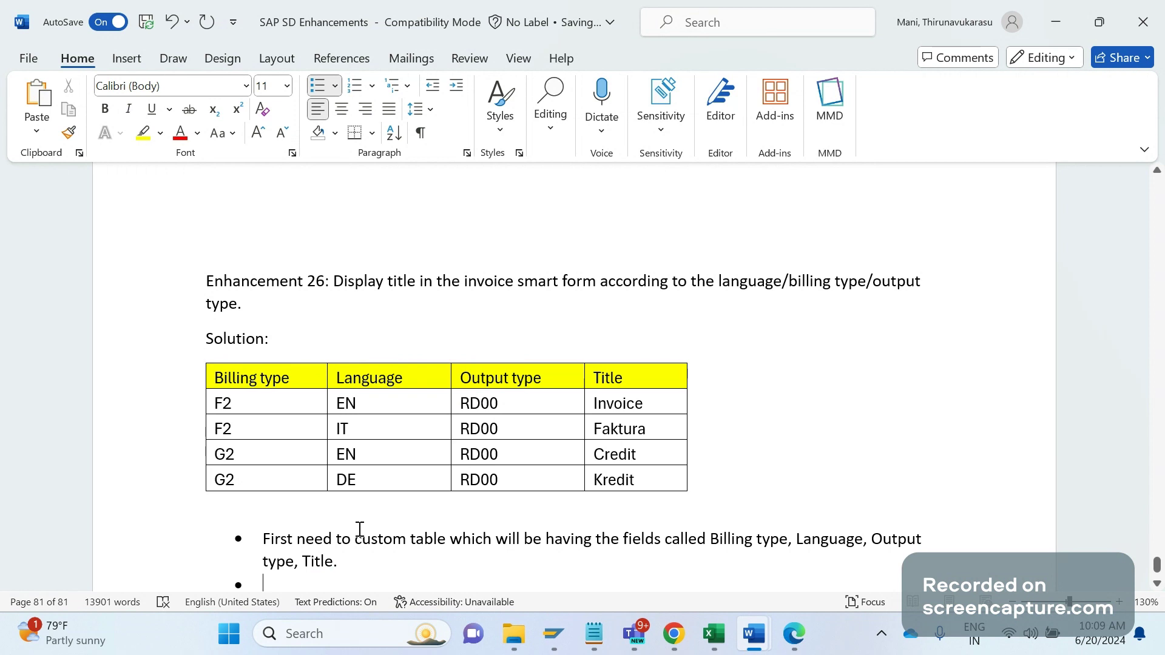
text(Call)
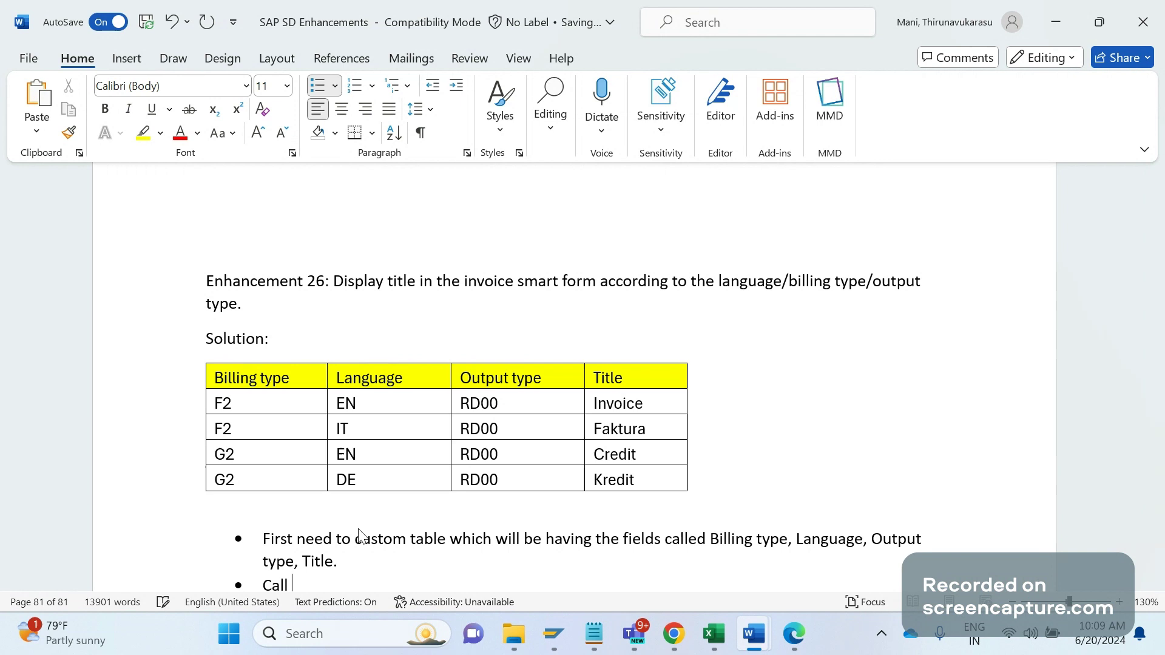
text( this table eitehr)
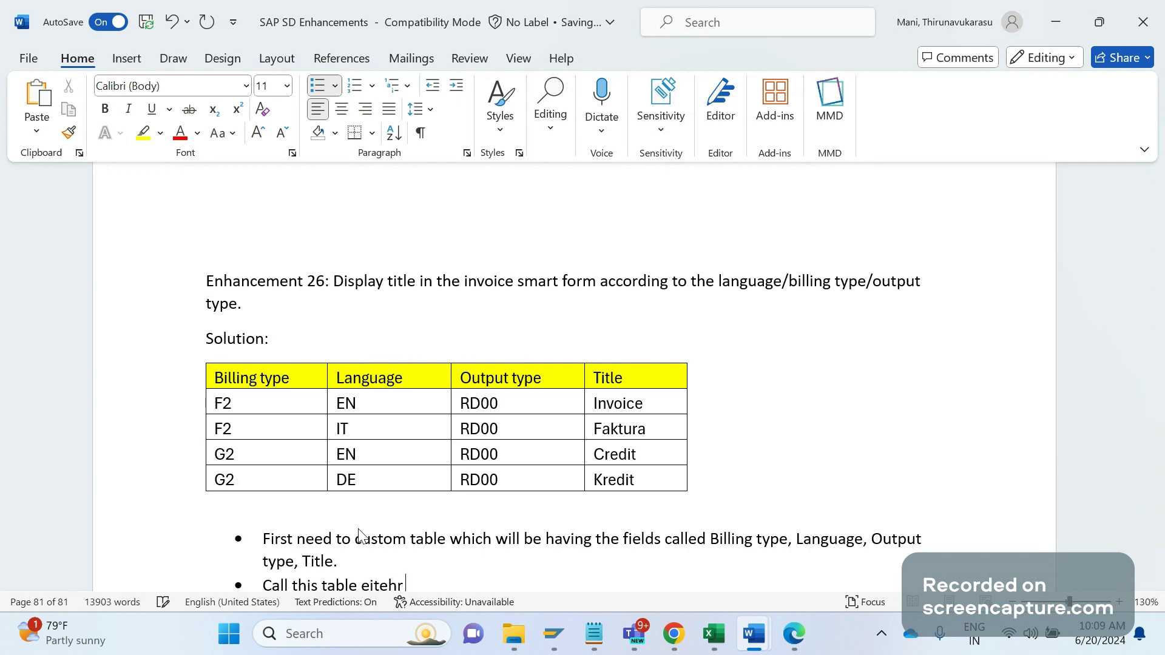
text( in smart form )
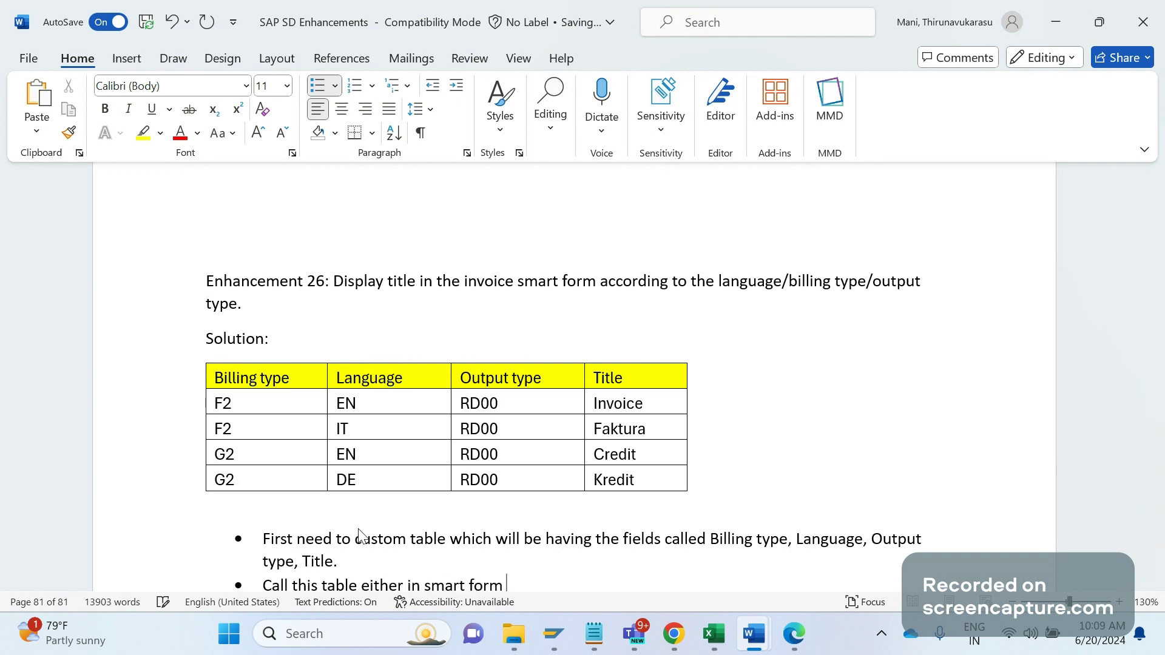
text(or in)
text( user eixt of this )
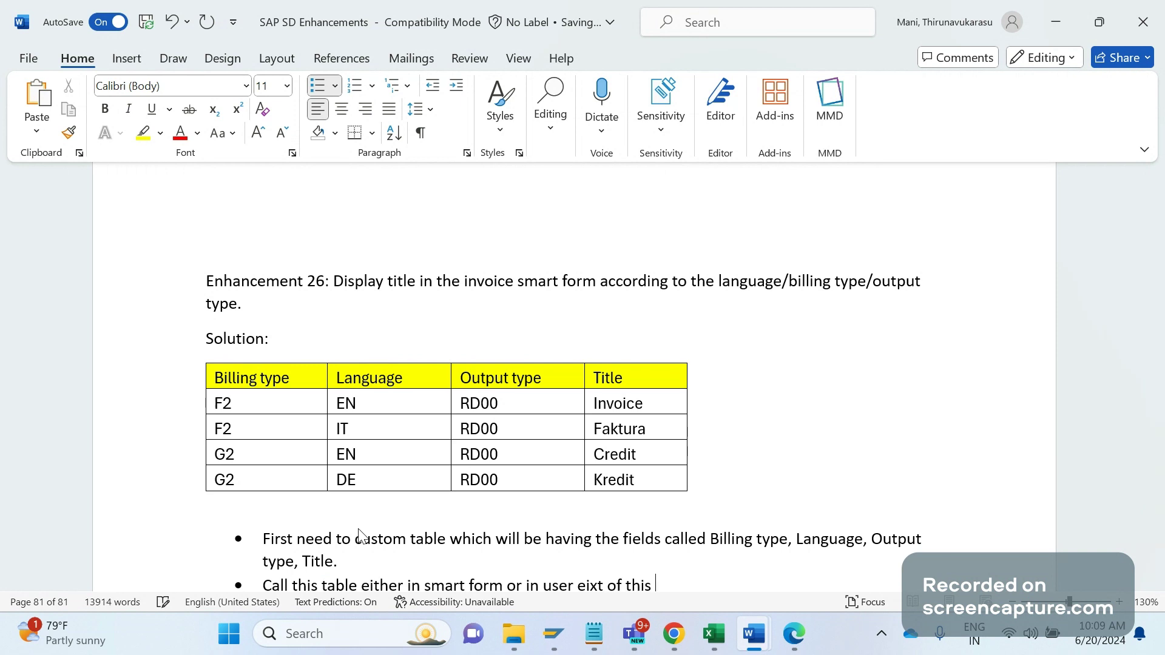
text(FM)
- Connect to the S4HANA system in SAP Logon and fill in a previously used user name
click(553, 634)
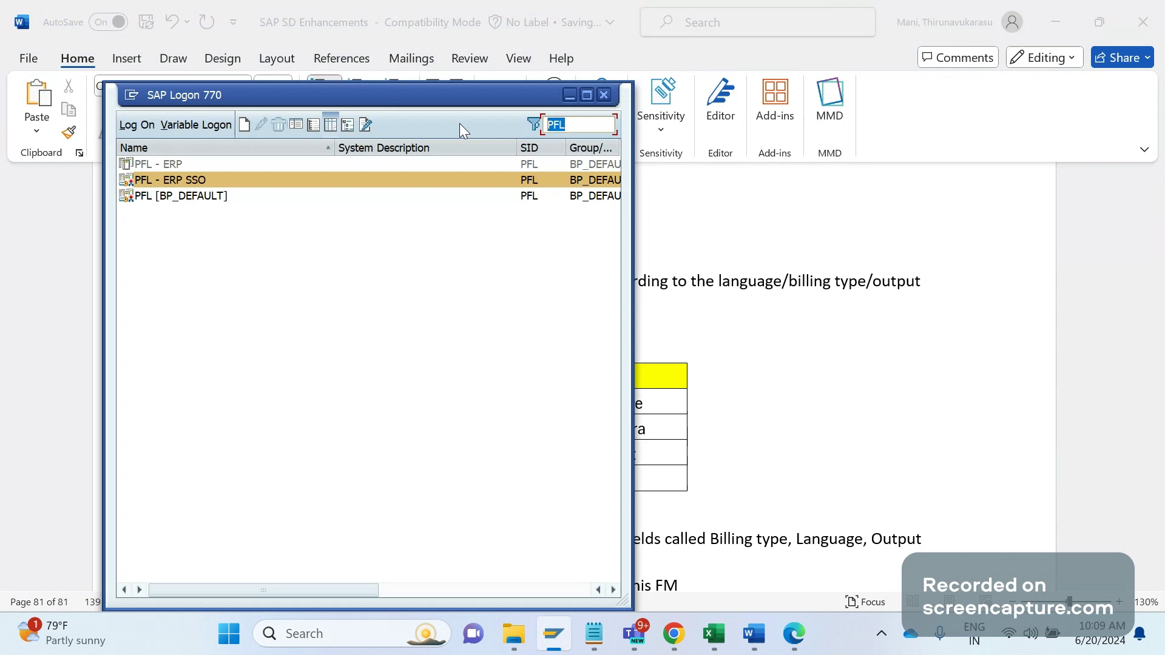
text(s4)
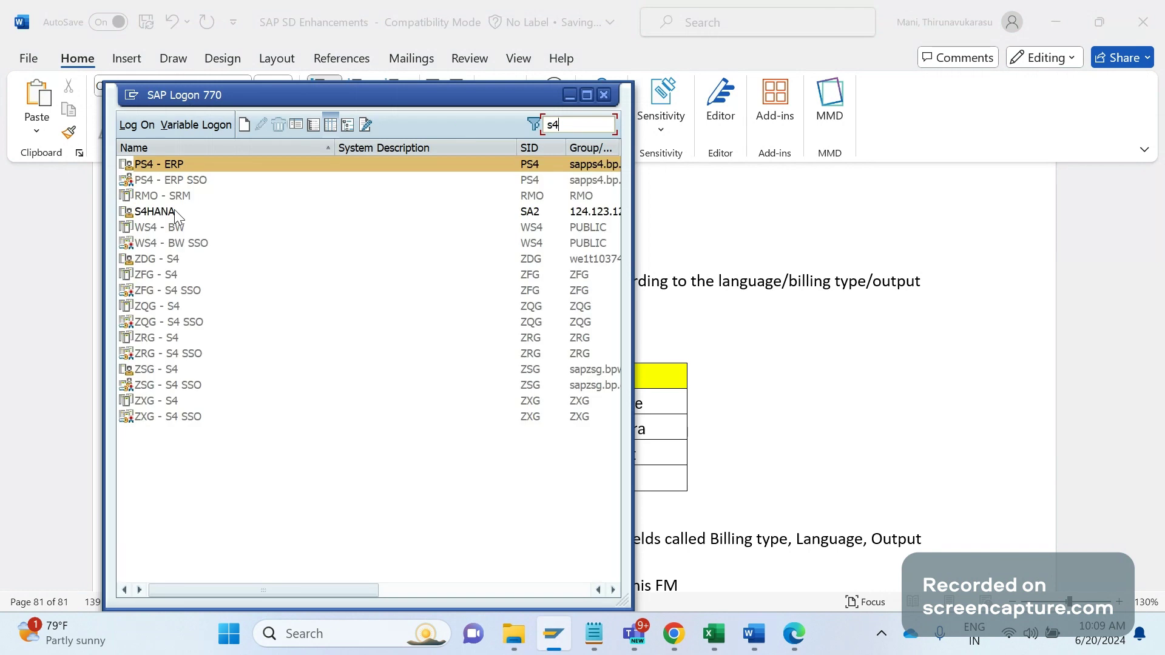
click(174, 209)
double_click(174, 210)
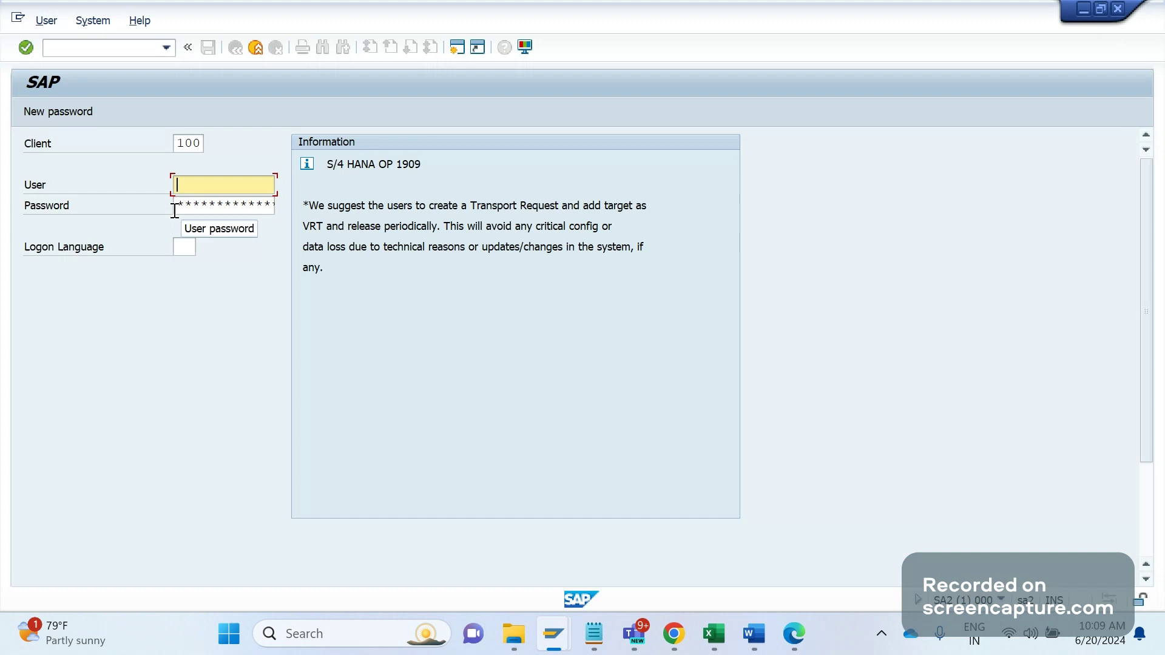
key(BackSpace)
click(174, 204)
text(thiru)
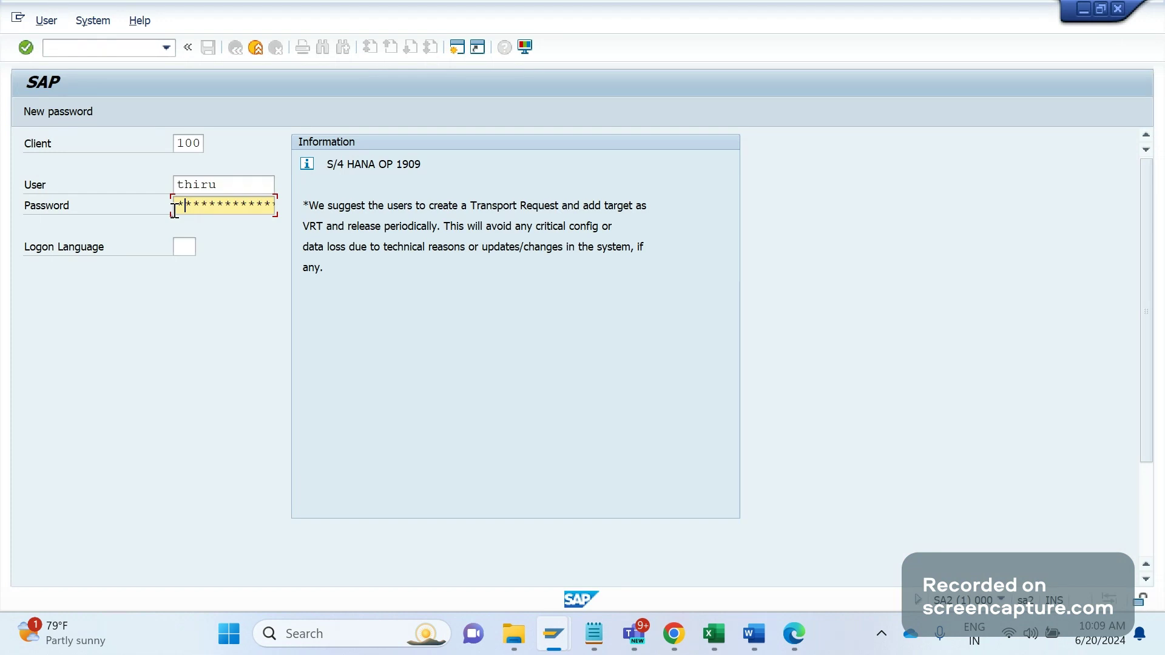
text(****)
text(*)
- Log on to S4HANA and run SE37 to reach the Function Builder
key(Return)
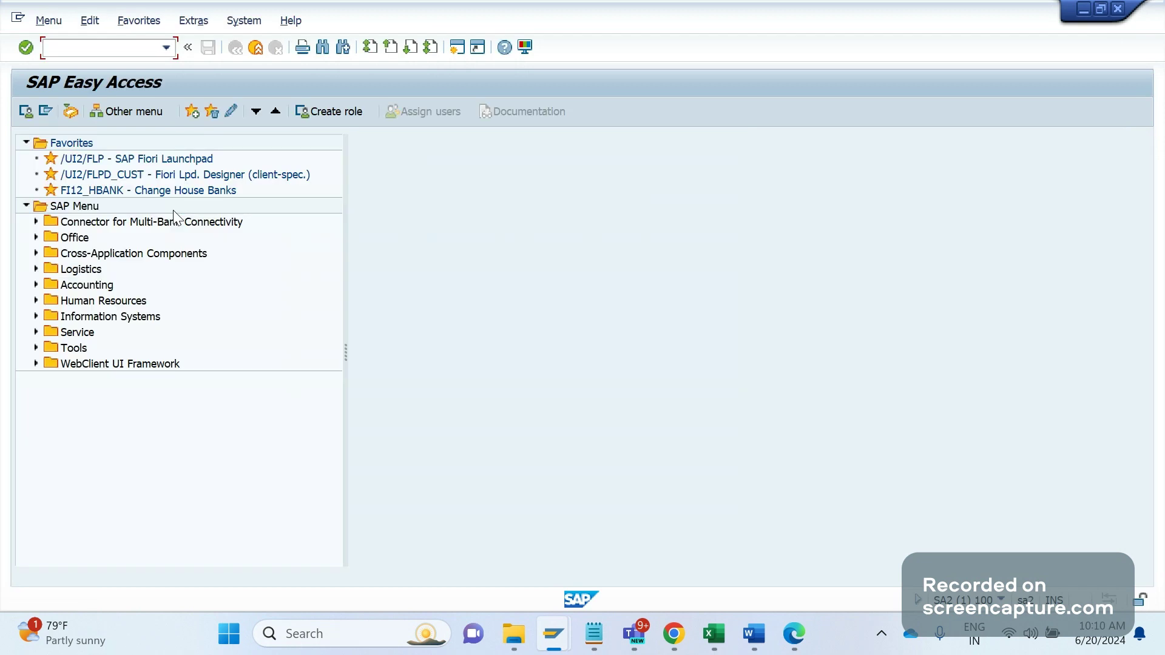
text(se37)
key(Return)
text(ls)
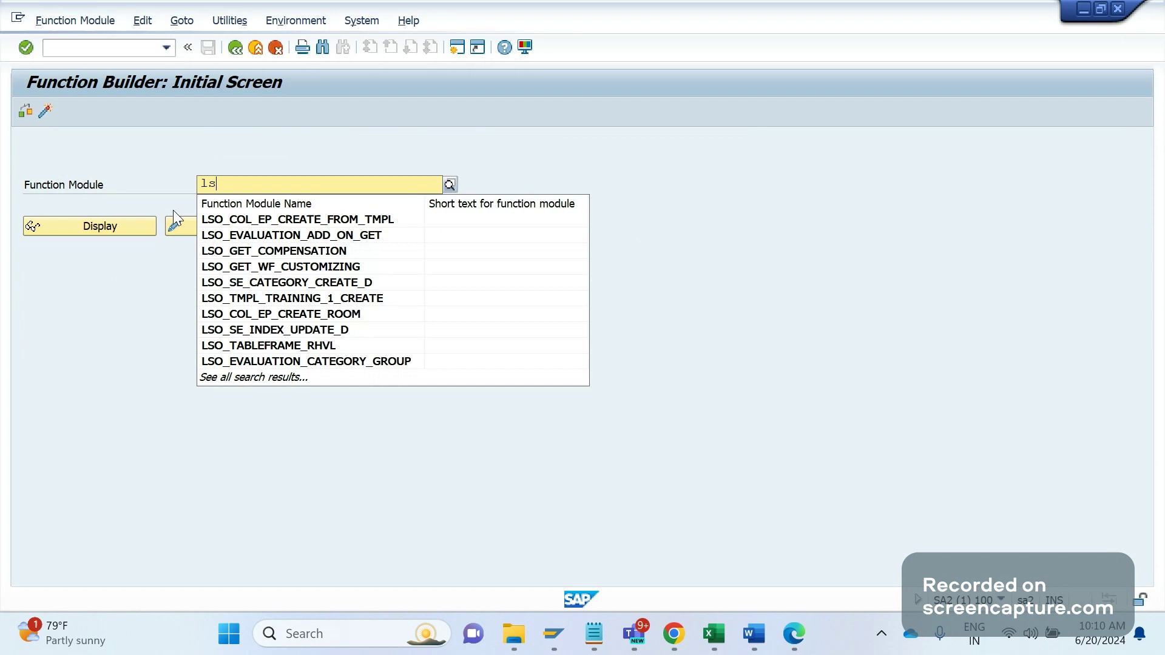
text(_)
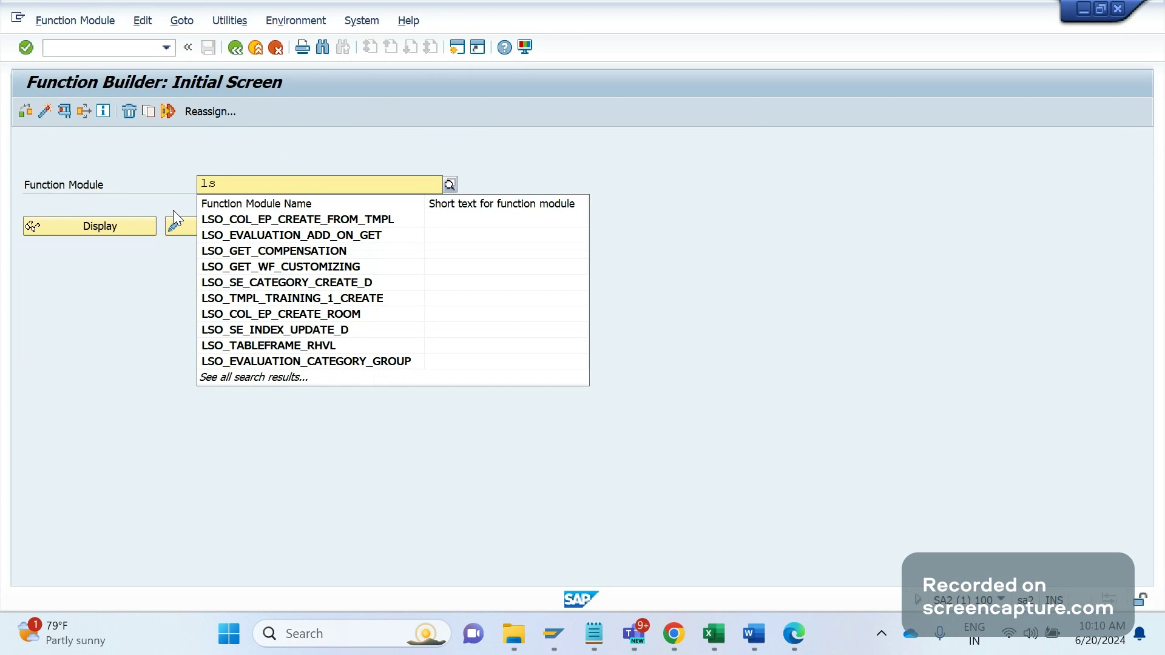
text(bil)
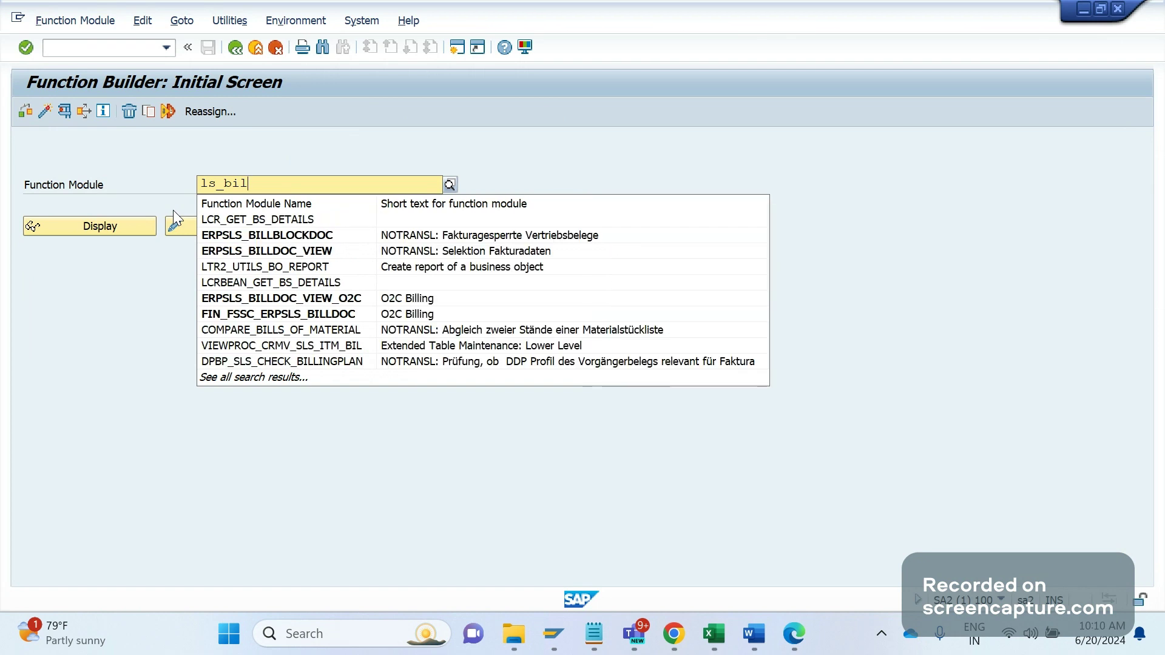
key(BackSpace)
key(BackSpace)
key(BackSpace)
text(inv)
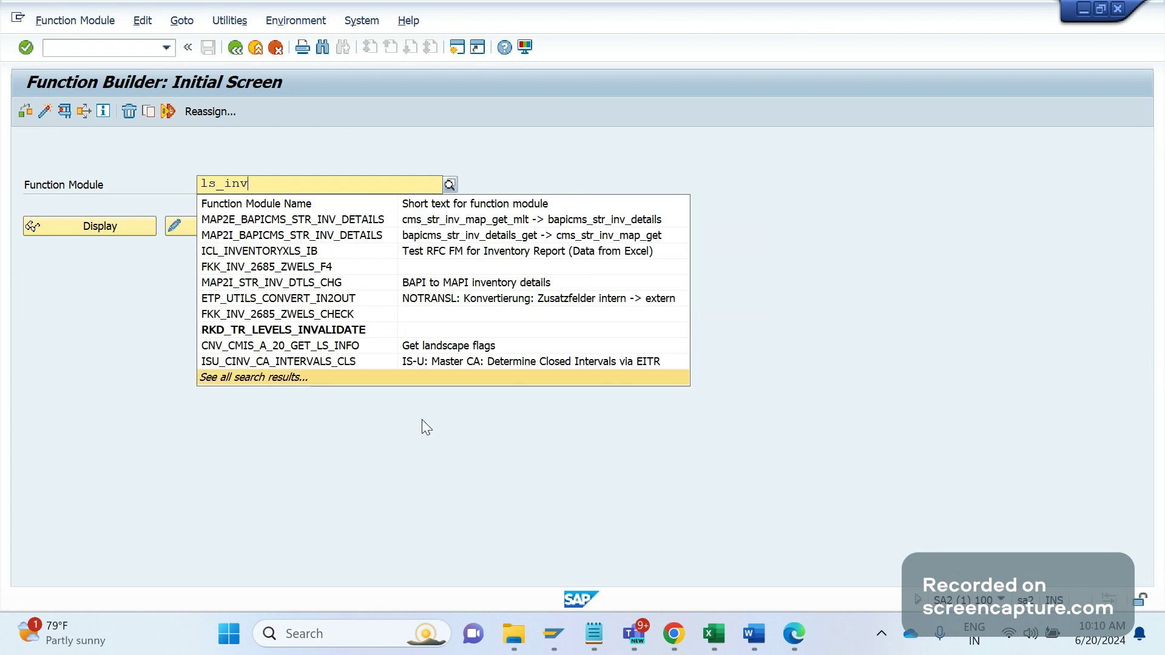
- Copy LB_BIL_INV_OUTP_READ_PRTDATA from Notepad into the Function Module field and display it
click(606, 640)
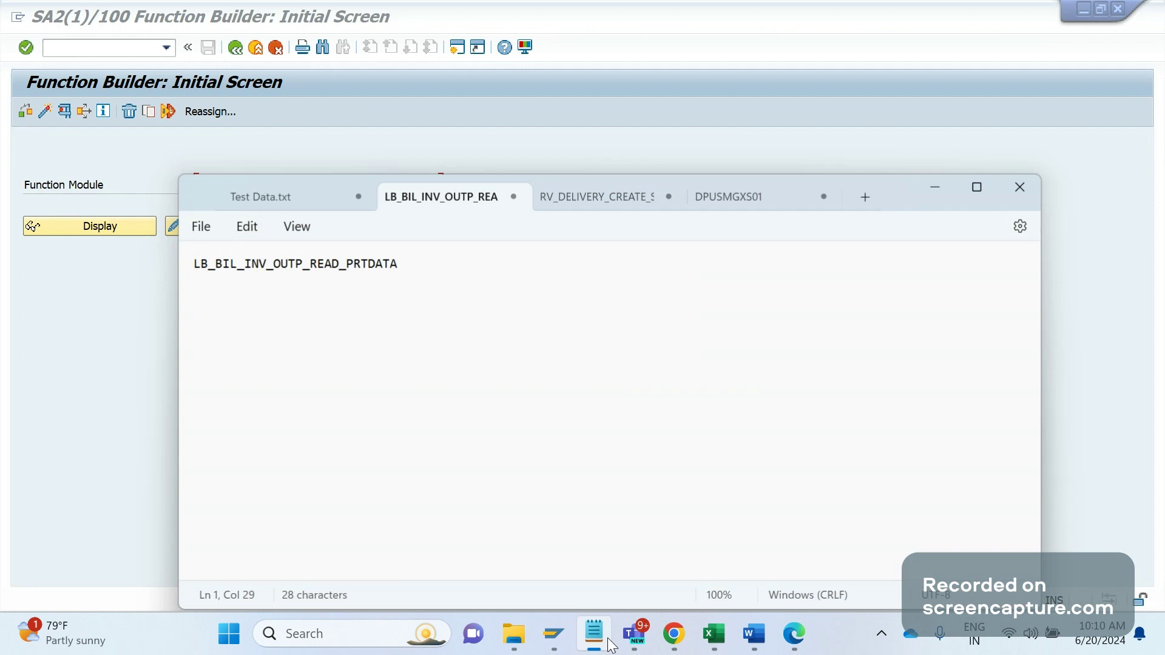
key(ctrl+a)
key(ctrl+c)
key(alt+Tab)
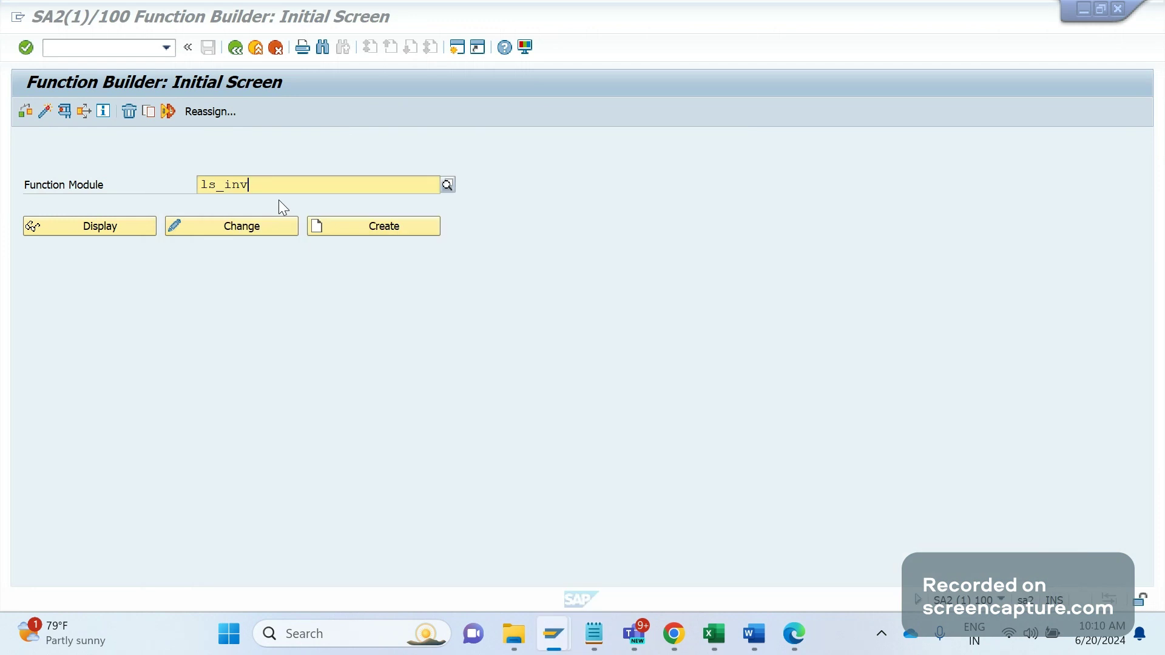
key(ctrl+v)
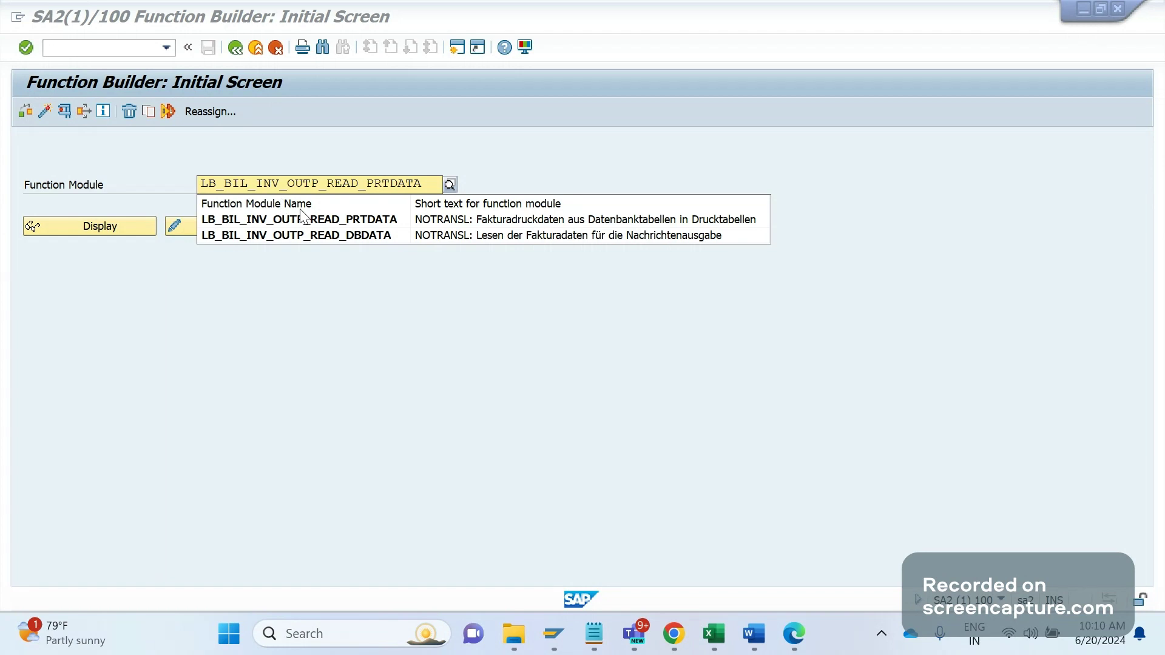
click(304, 217)
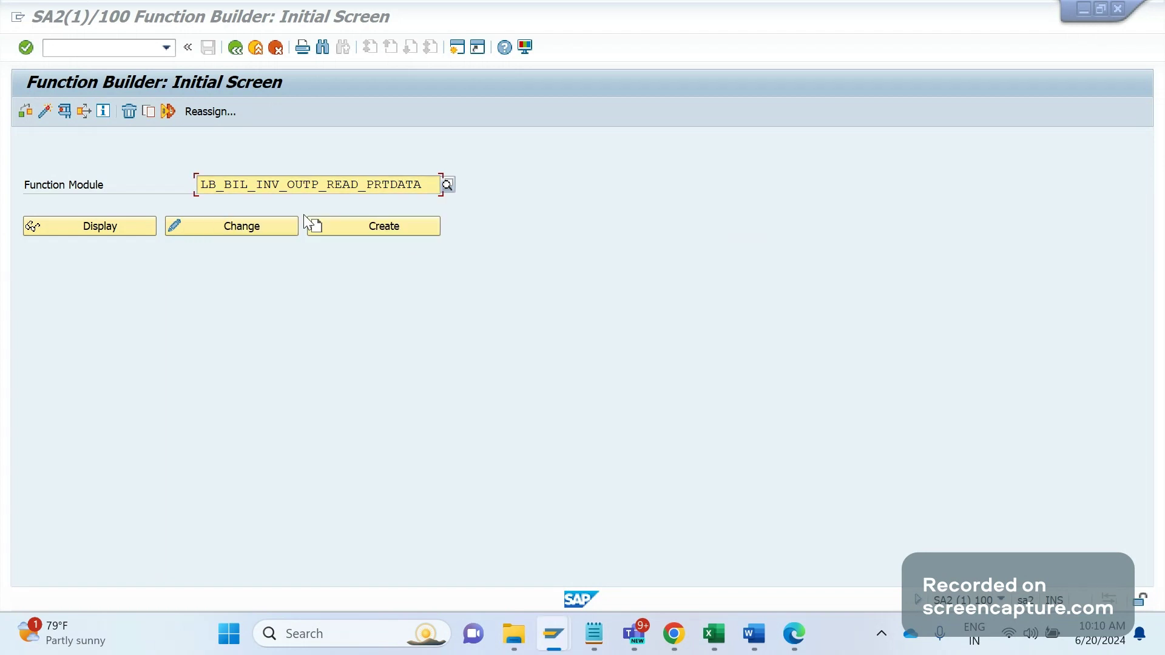
click(119, 227)
- Bring up the open Word documents from the taskbar
right_click(749, 625)
click(749, 625)
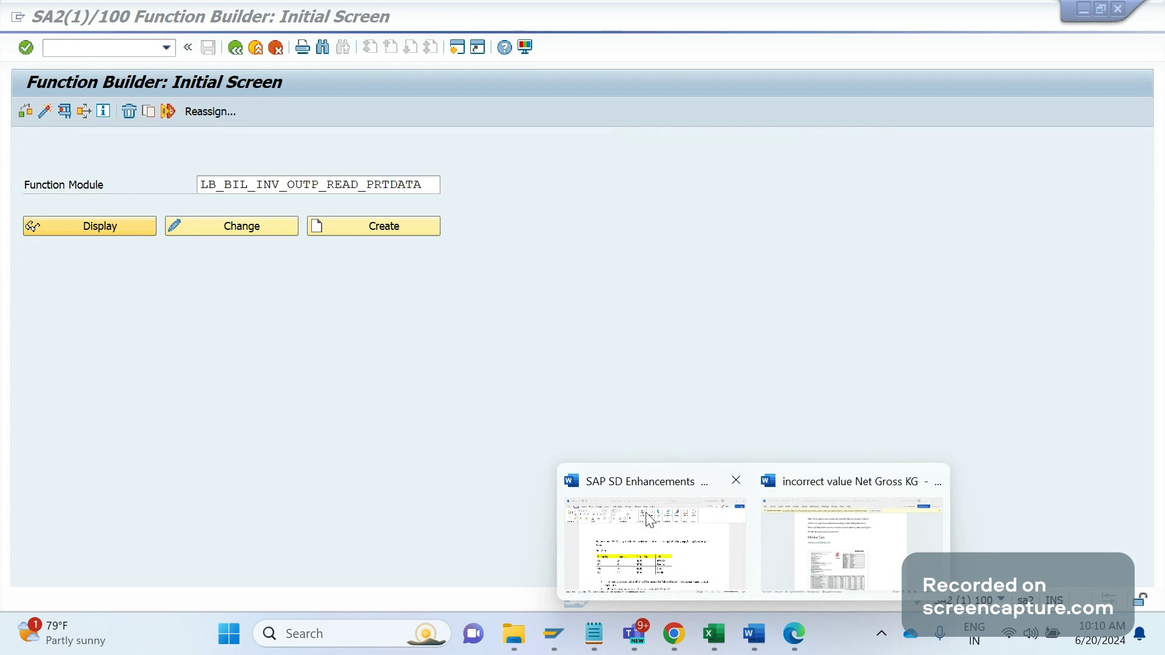
- Paste LB_BIL_INV_OUTP_READ_PRTDATA after FM in the second bullet, then return to SAP
click(648, 517)
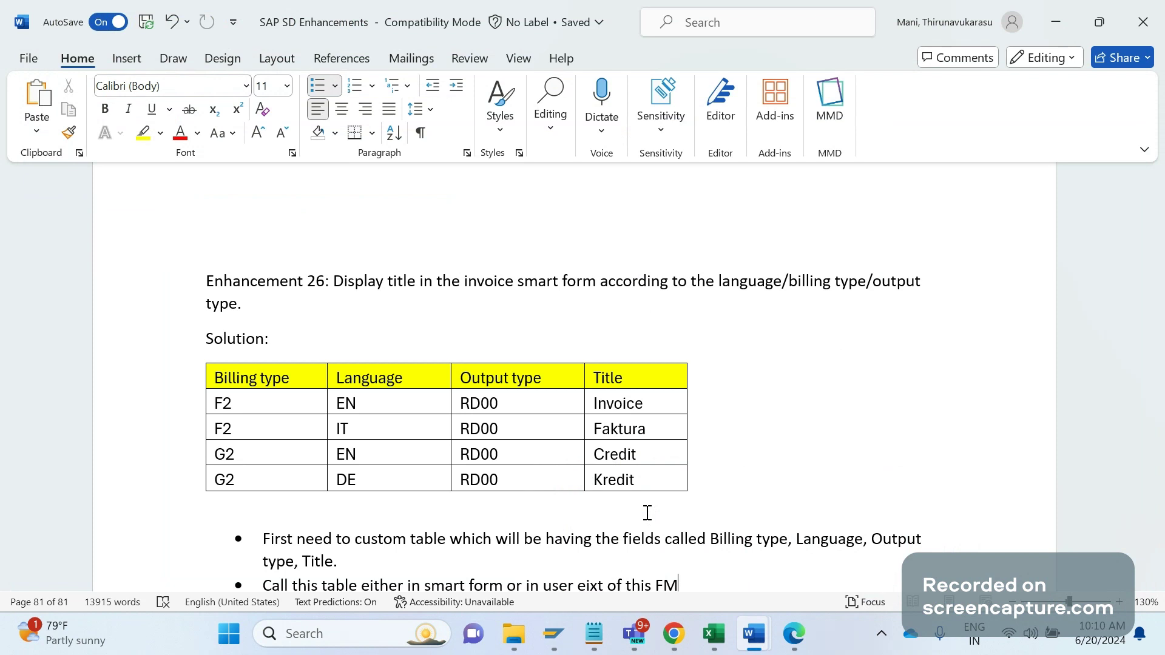
key(ctrl+v)
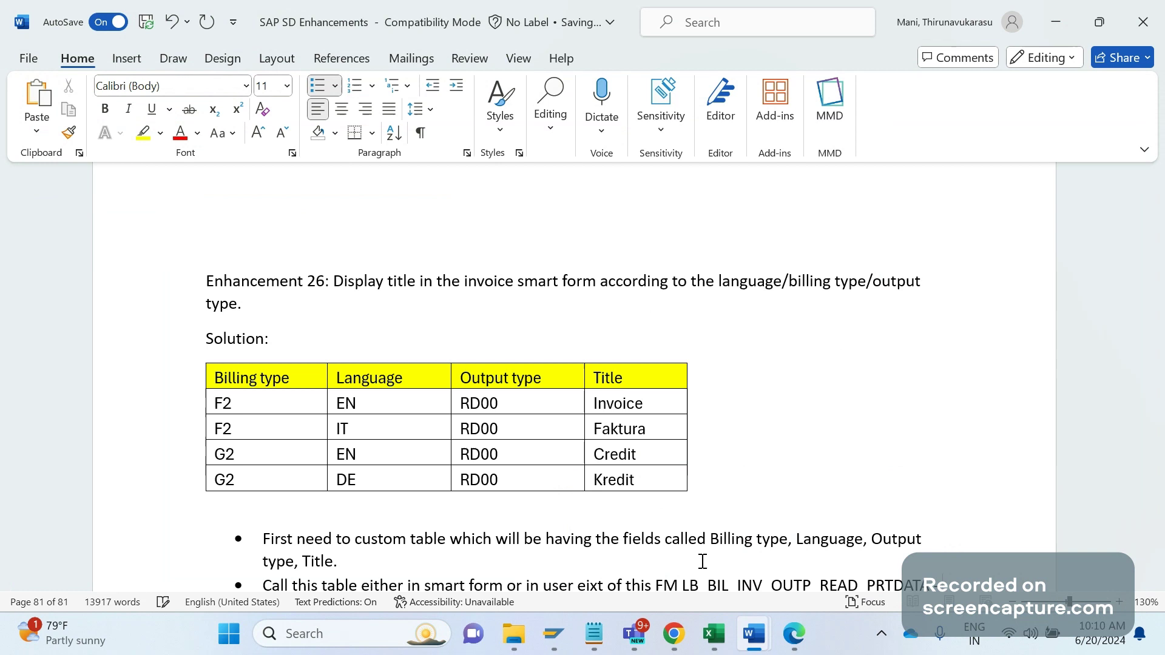
key(alt+Tab)
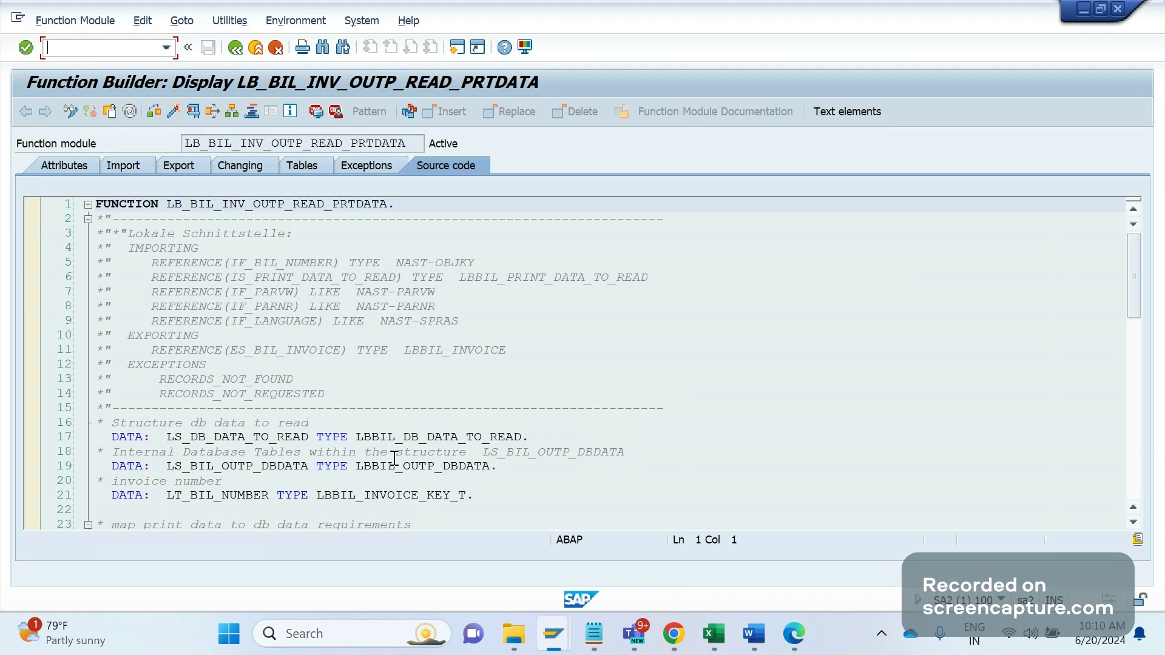
text(se37)
- Scroll the module's source down to the USEREXIT_BIL_PRT call and highlight it
key(Down)
key(Down)
key(Down)
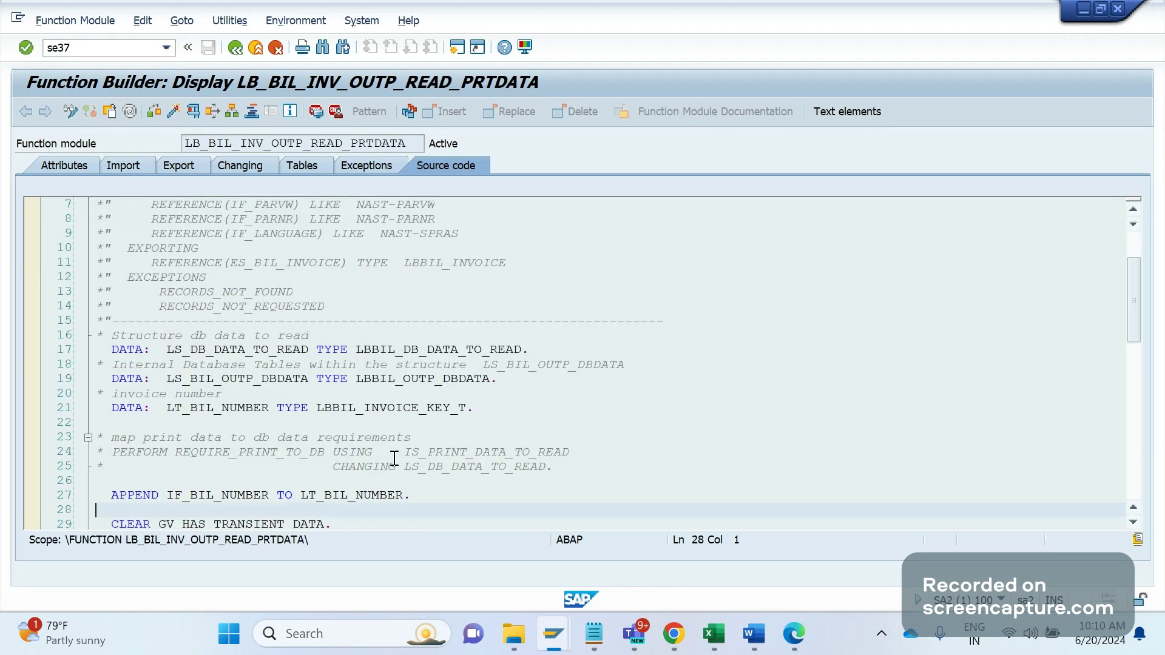
key(Page_Down)
key(Down)
key(Down)
key(Down)
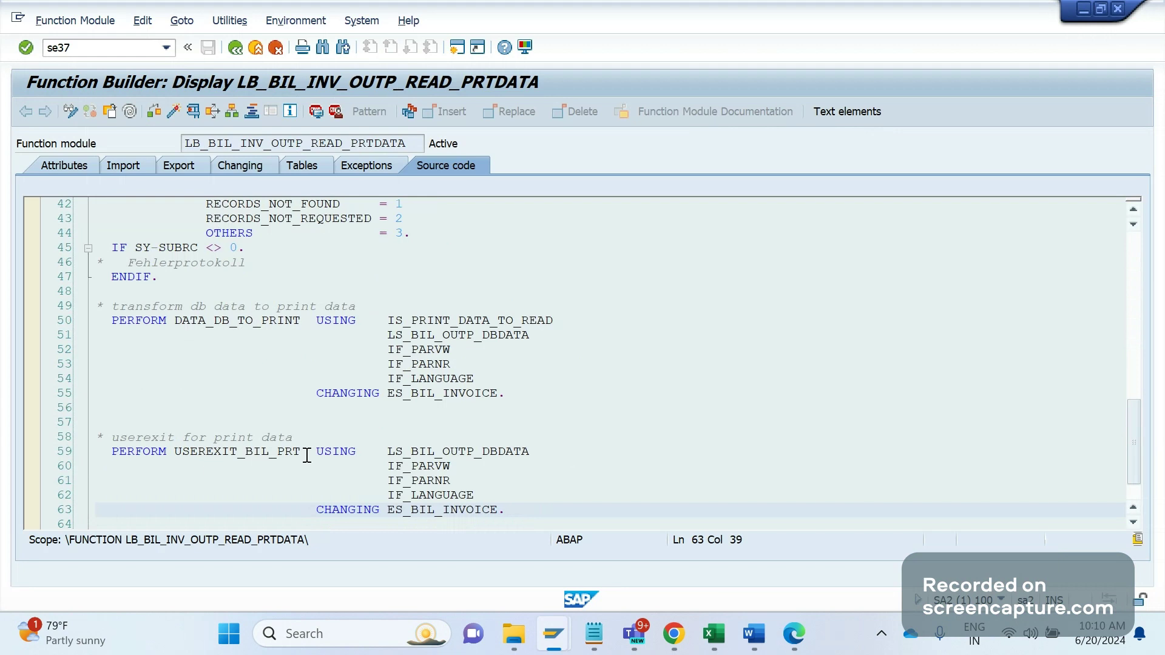
drag(307, 453, 180, 455)
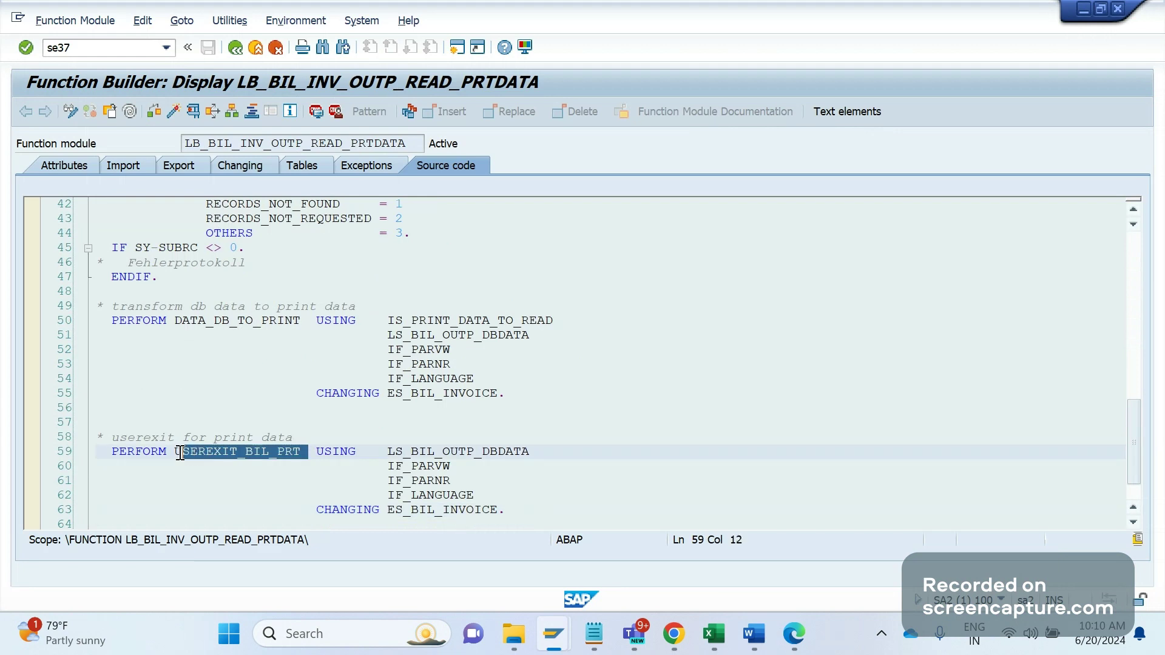
click(179, 452)
- Select USEREXIT_BIL_PRT in the SAP source and bring Word back to the front
key(alt+Tab)
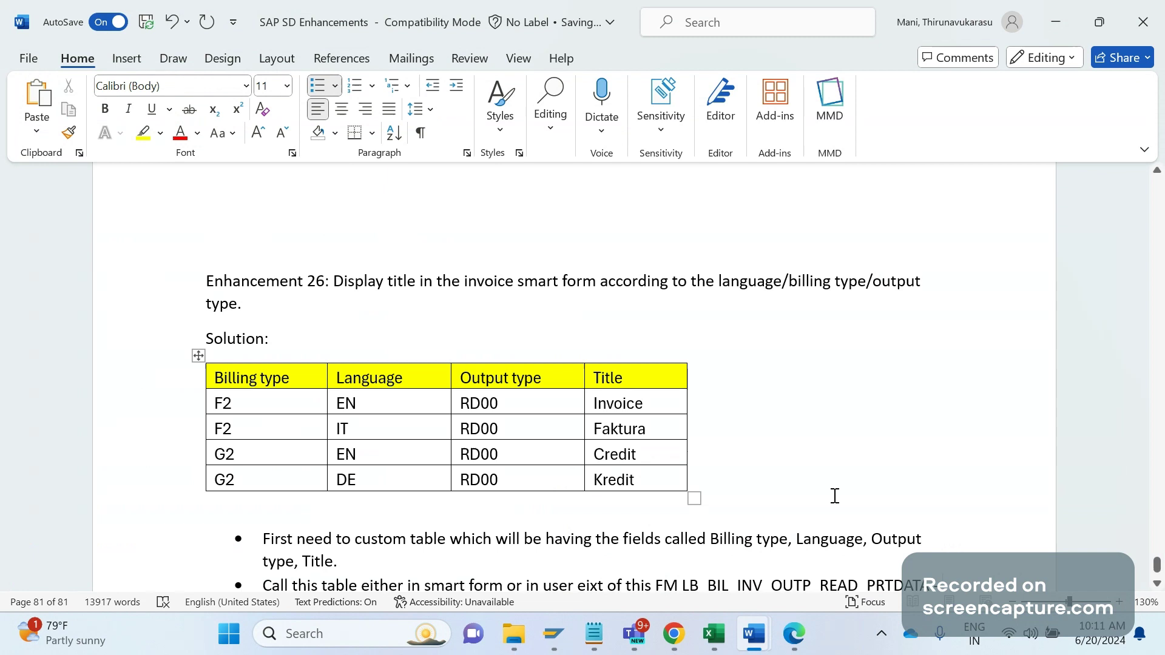
scroll(838, 496, down, 1)
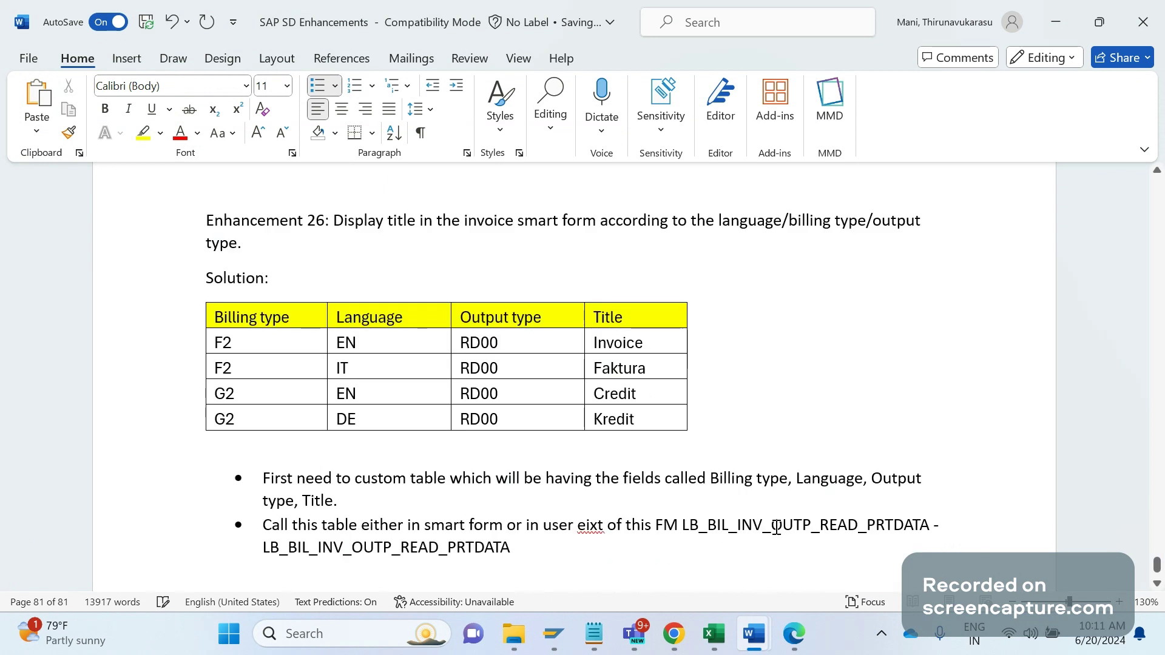
key(alt+Tab)
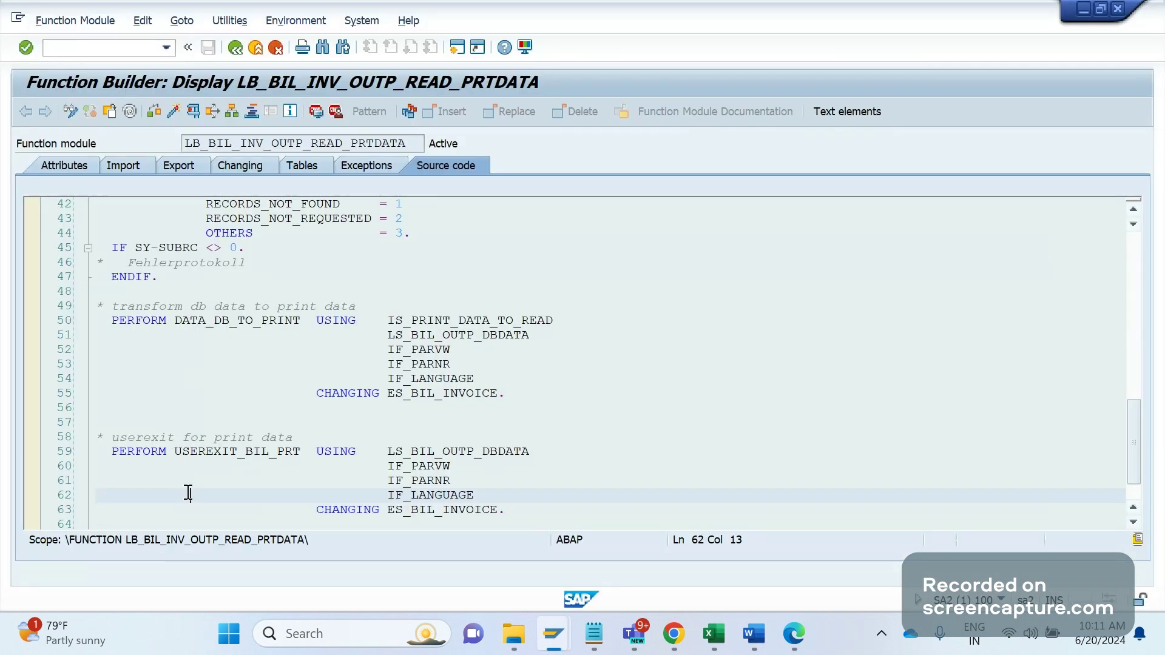
drag(174, 451, 300, 461)
key(ctrl+c)
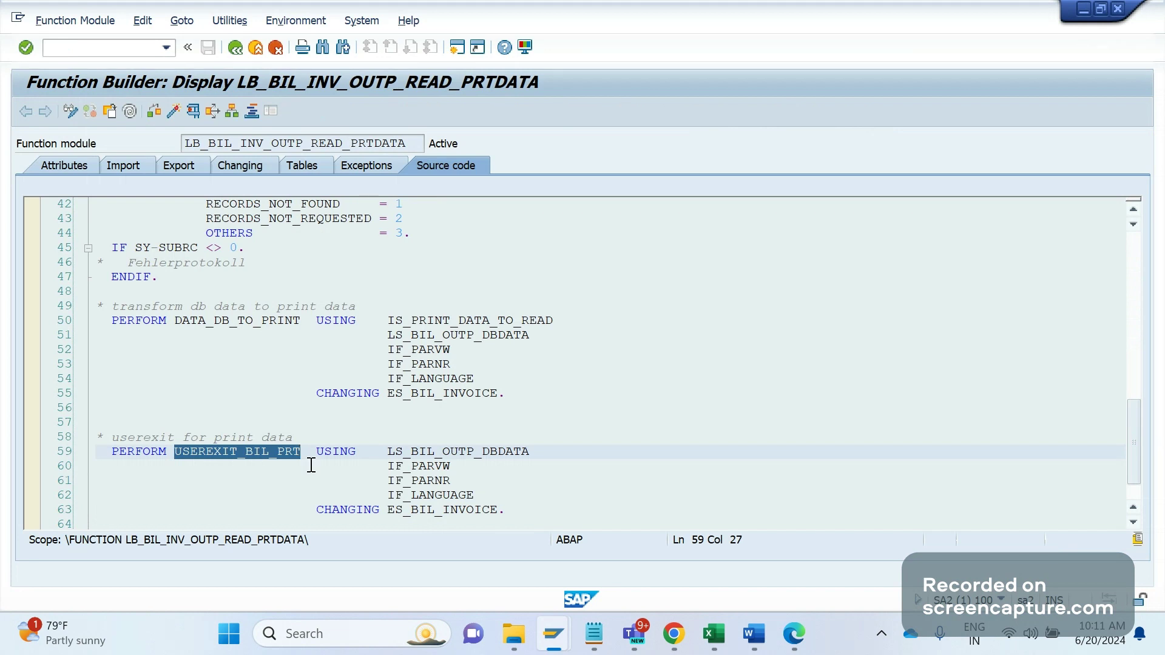
key(alt+Tab)
- Replace the duplicated module name in the bullet with USEREXIT_BIL_PRT, pasted as text only
key(BackSpace)
key(BackSpace)
key(BackSpace)
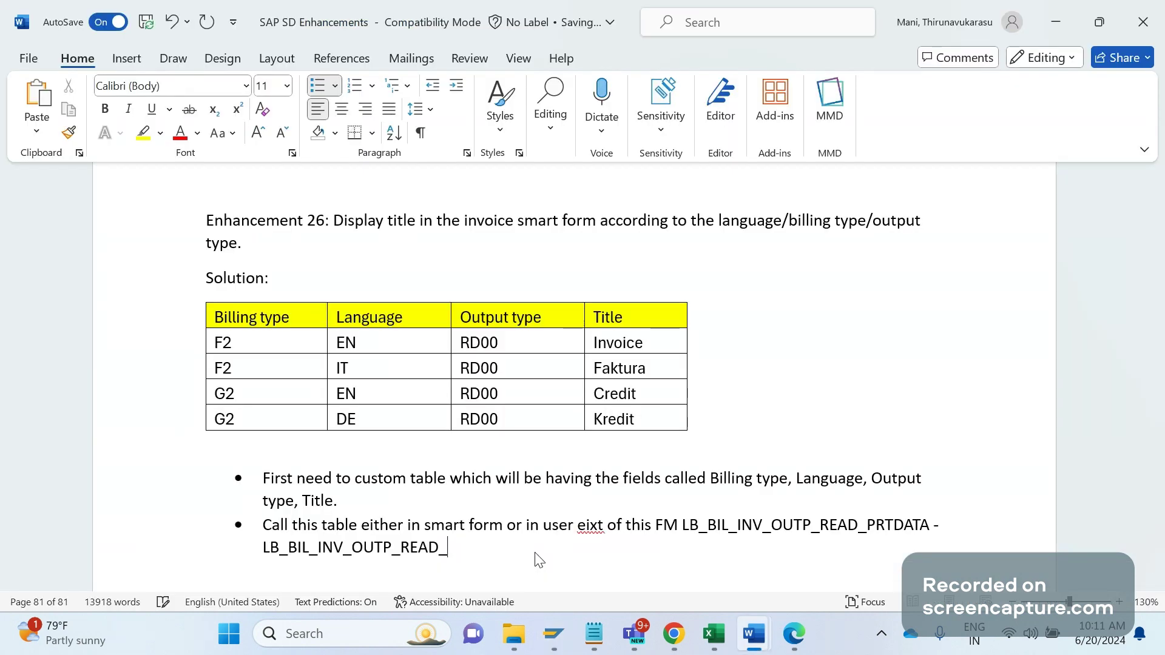
key(BackSpace)
key(BackSpace)
key(BackSpace)
key(BackSpace)
key(BackSpace)
key(BackSpace)
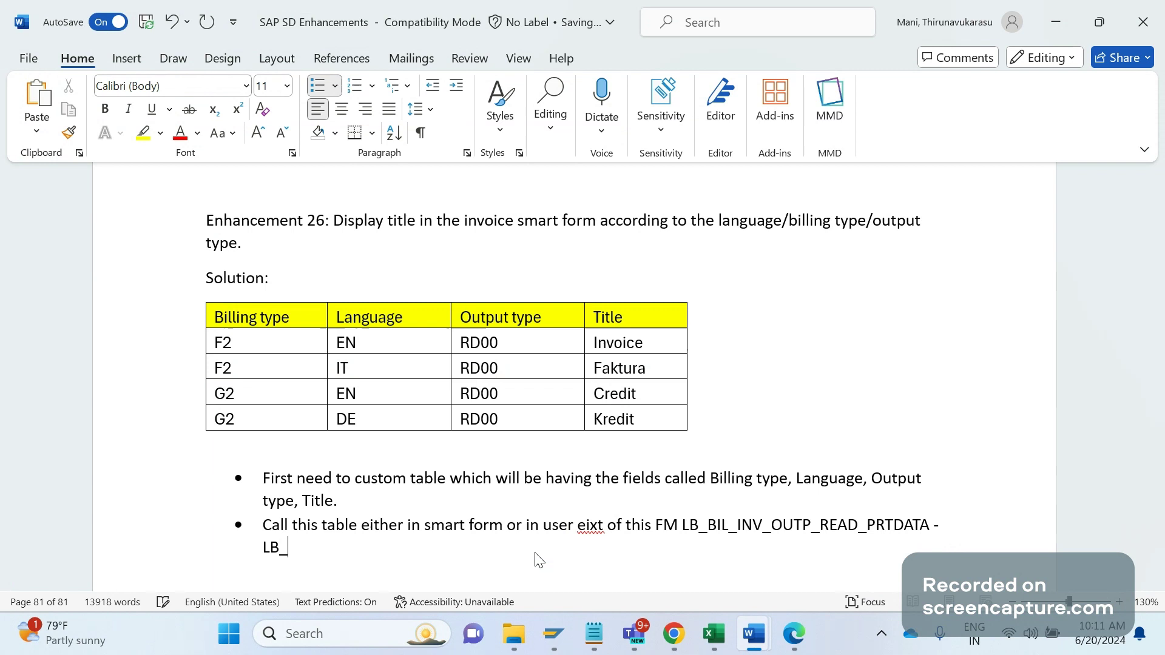
key(BackSpace)
key(BackSpace)
key(BackSpace)
key(ctrl+v)
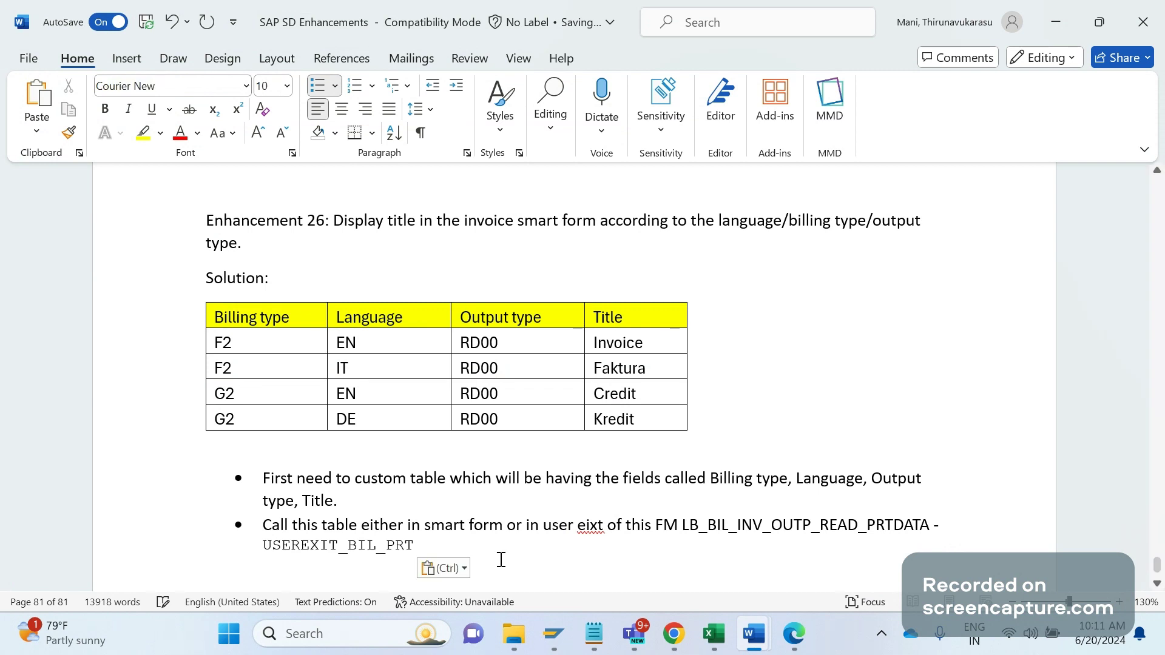
click(449, 571)
click(468, 518)
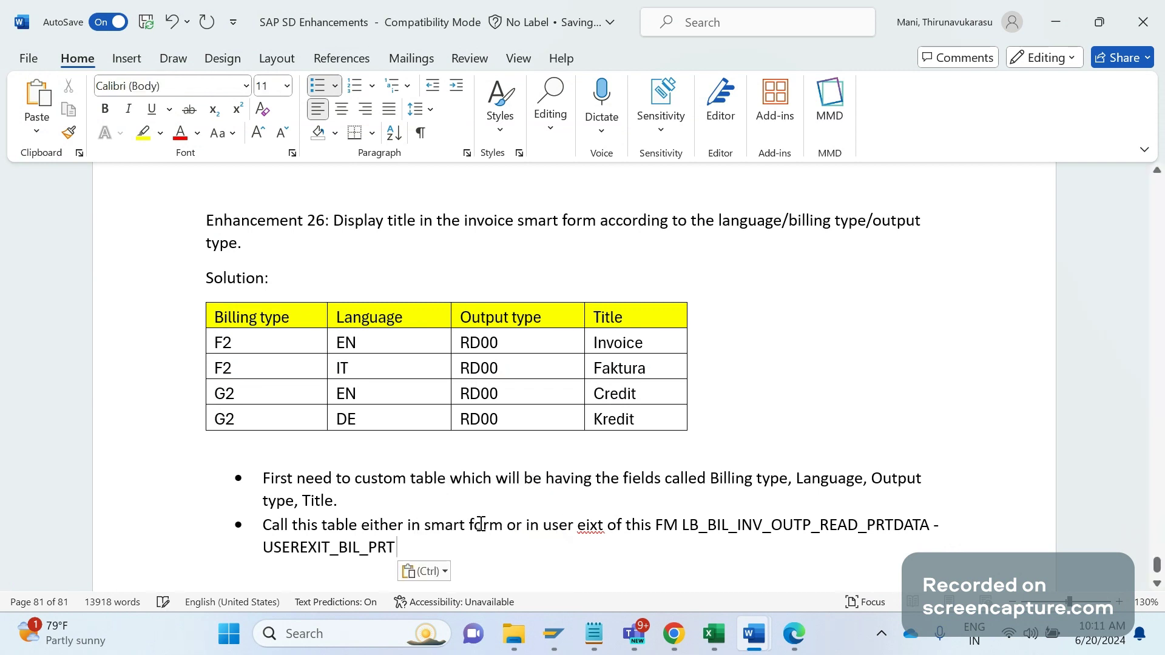
key(alt+Tab)
- Open the USEREXIT_BIL_PRT form in include LLB_BIL_OUTPUTF01, review it, and return to Word
click(261, 495)
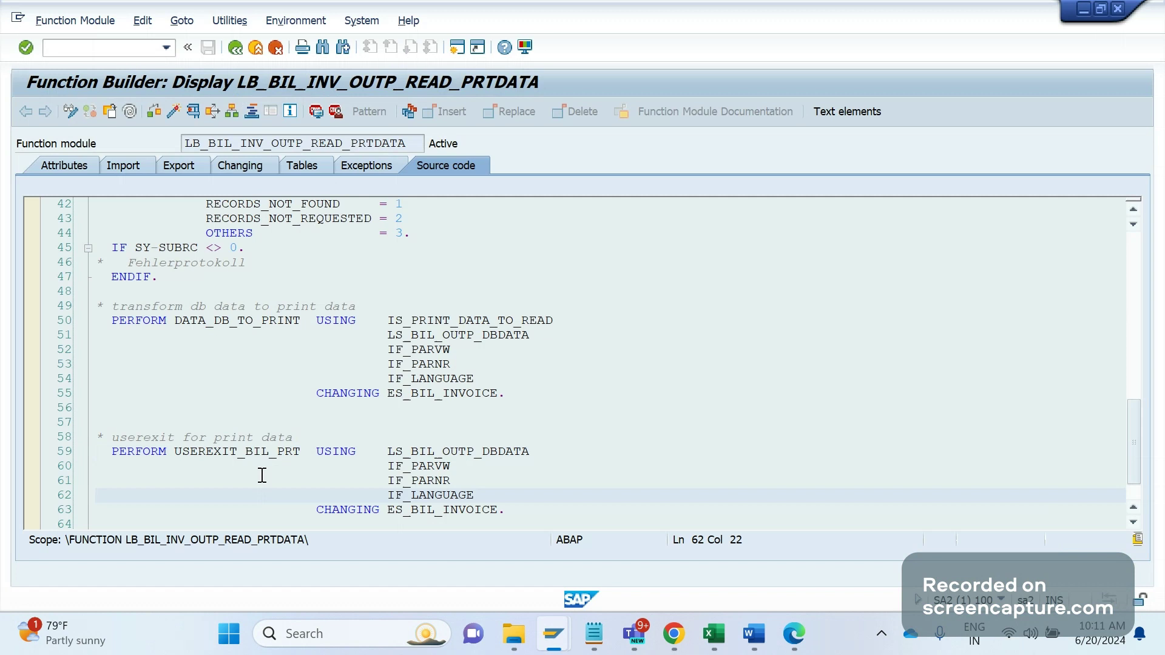
click(263, 452)
double_click(263, 450)
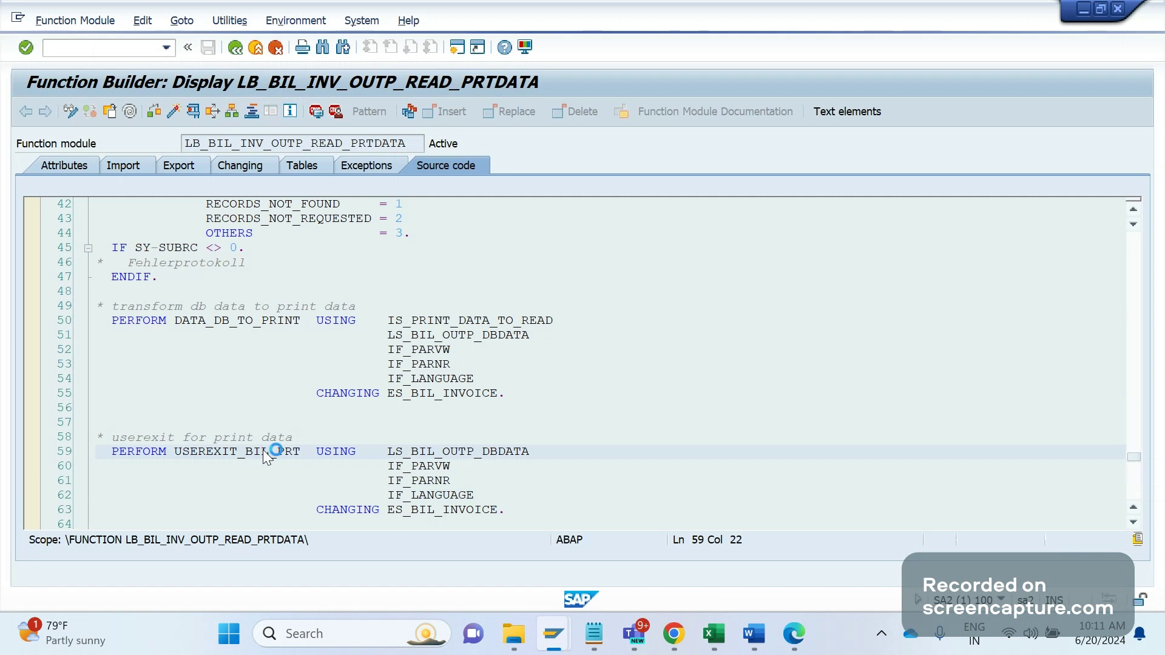
click(205, 468)
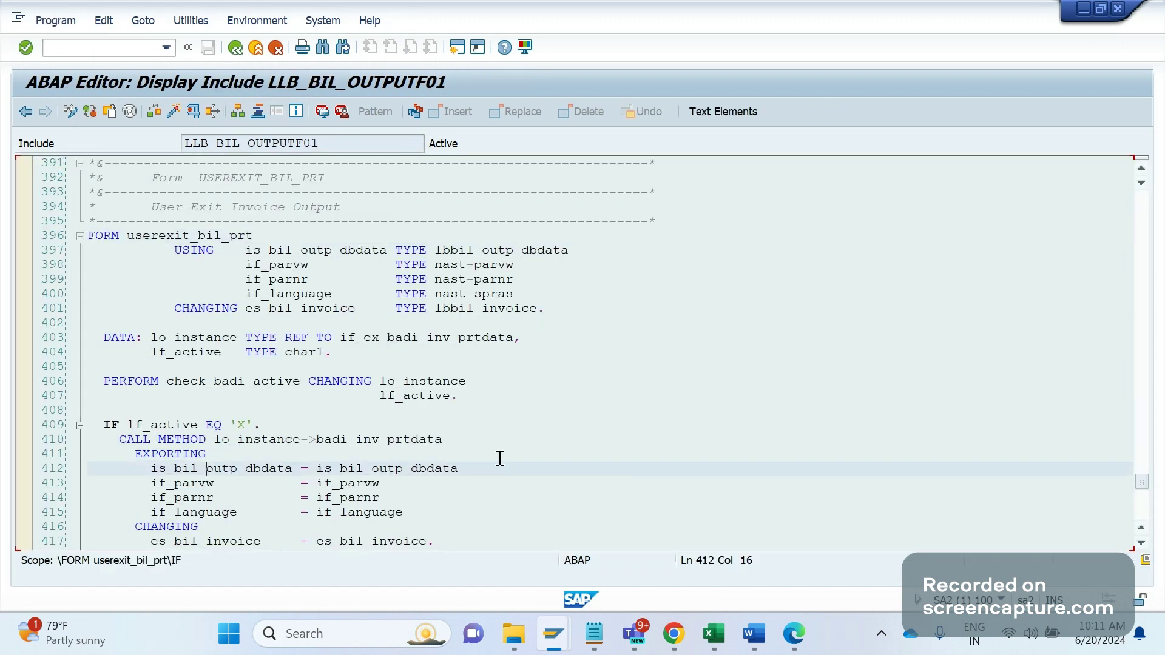
key(Down)
key(Down)
key(Down)
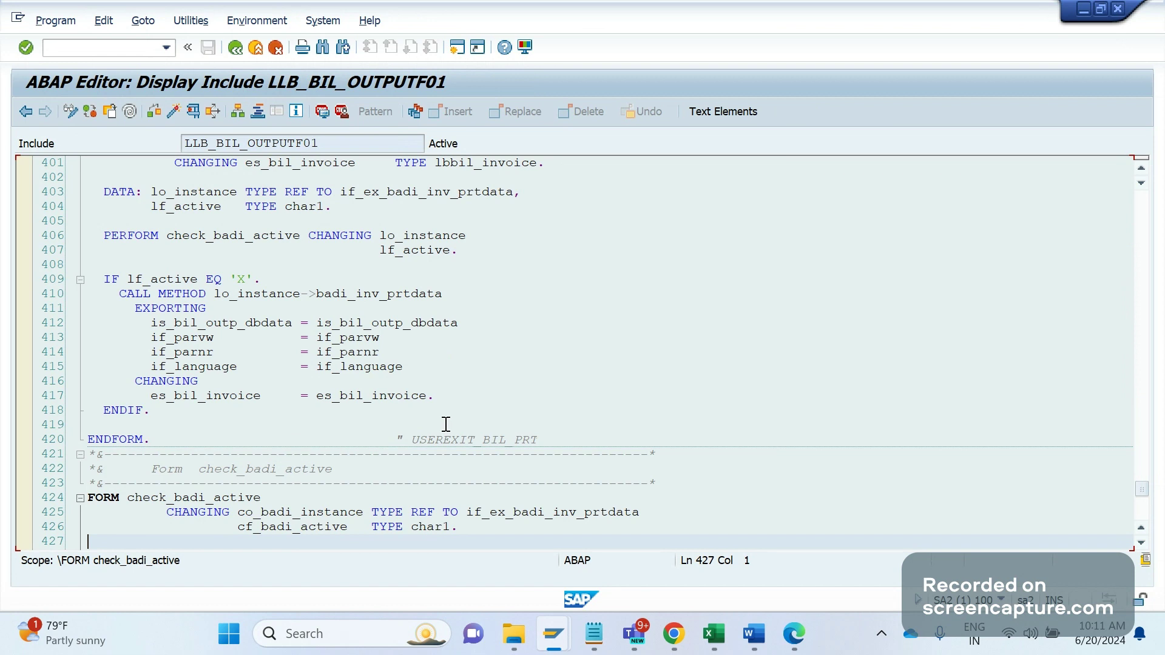
key(alt+Tab)
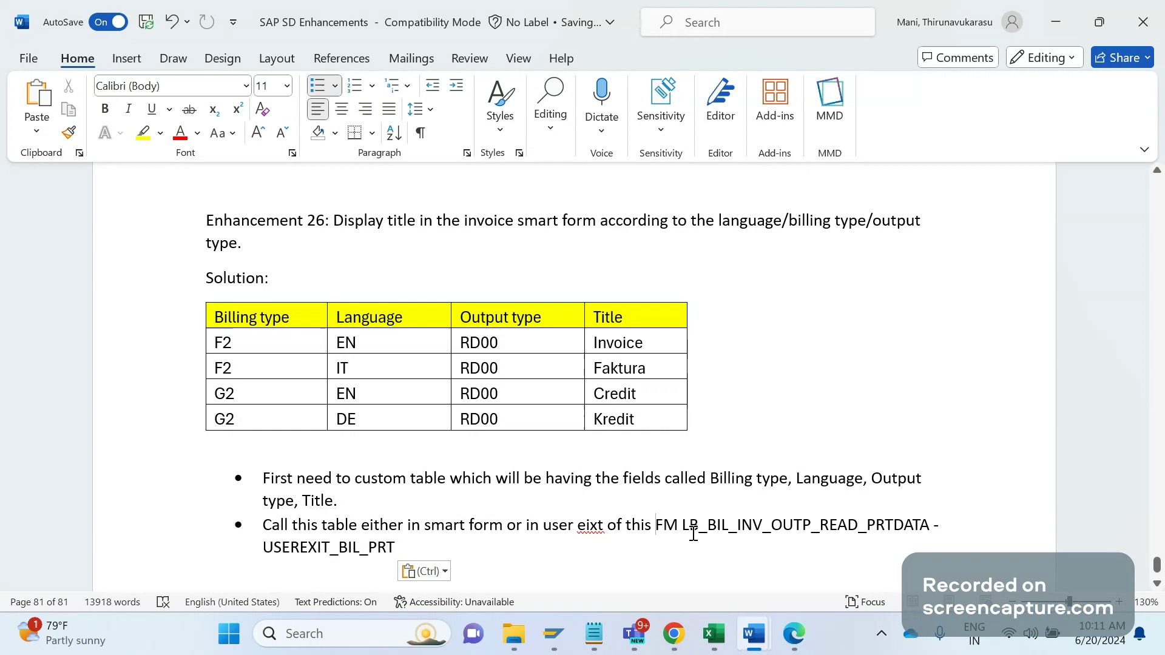
drag(665, 528, 825, 536)
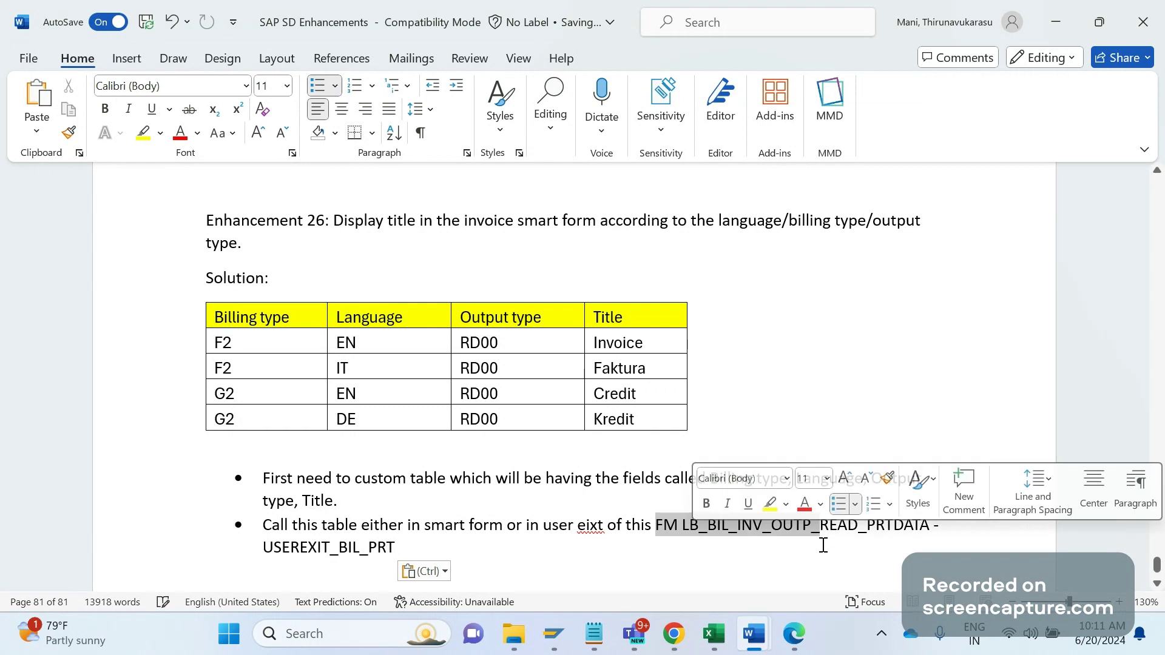
click(823, 546)
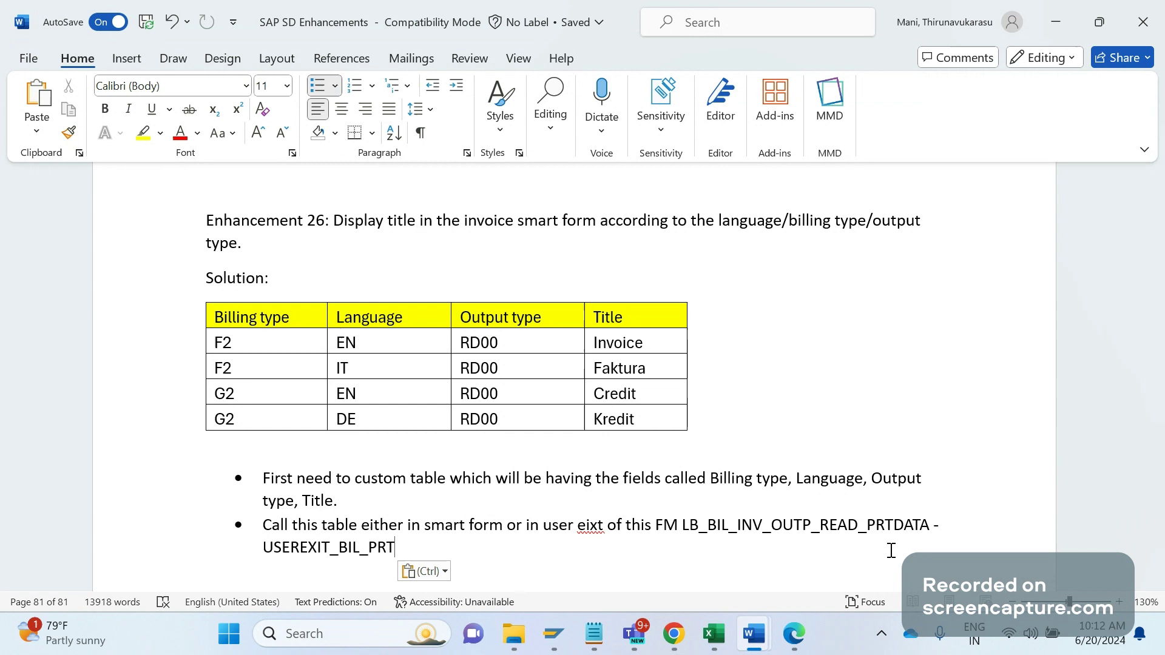
- Correct the misspelled 'eixt' in the second bullet to read 'exit', then return to the bullets
click(593, 528)
click(593, 528)
key(BackSpace)
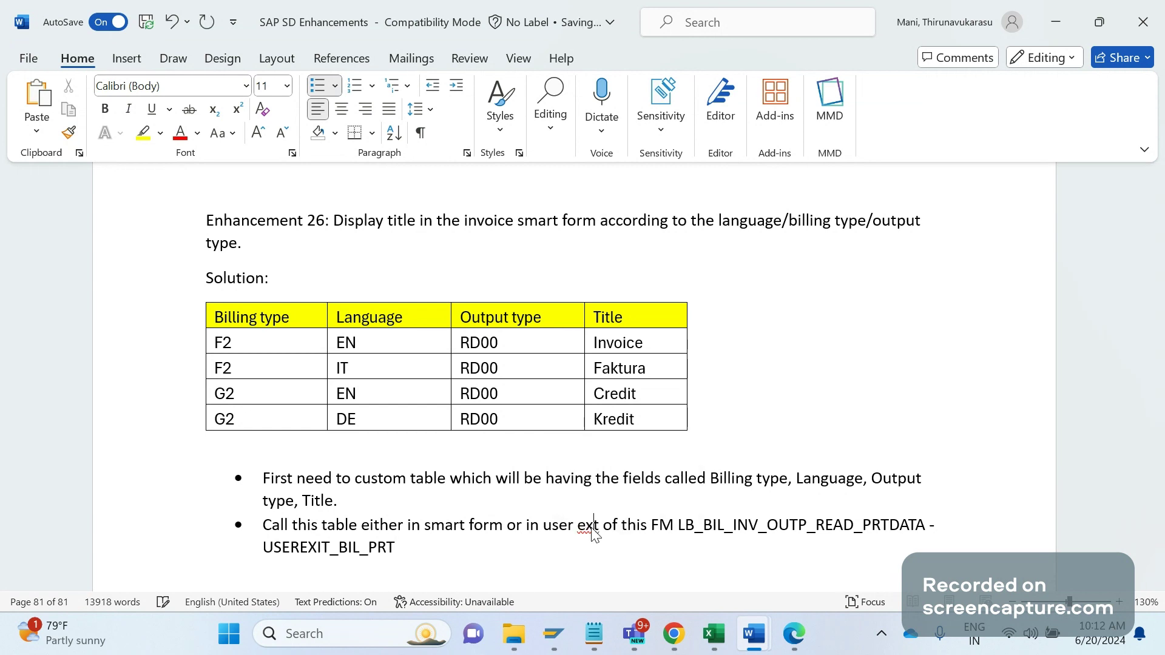
text(i)
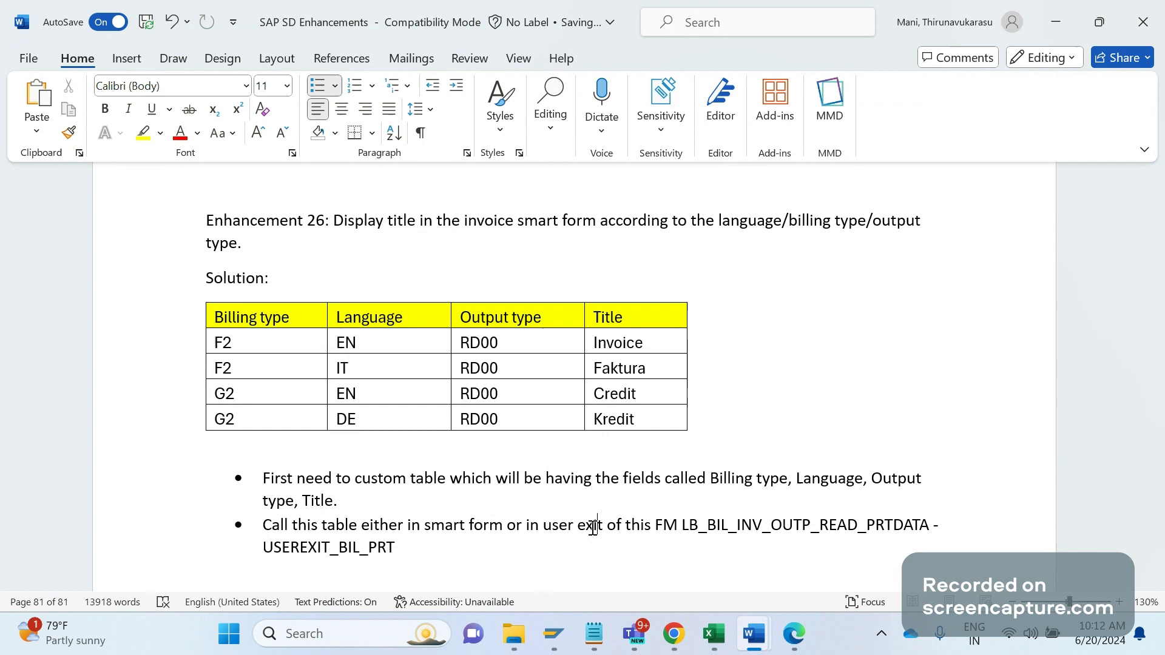
double_click(383, 344)
click(439, 504)
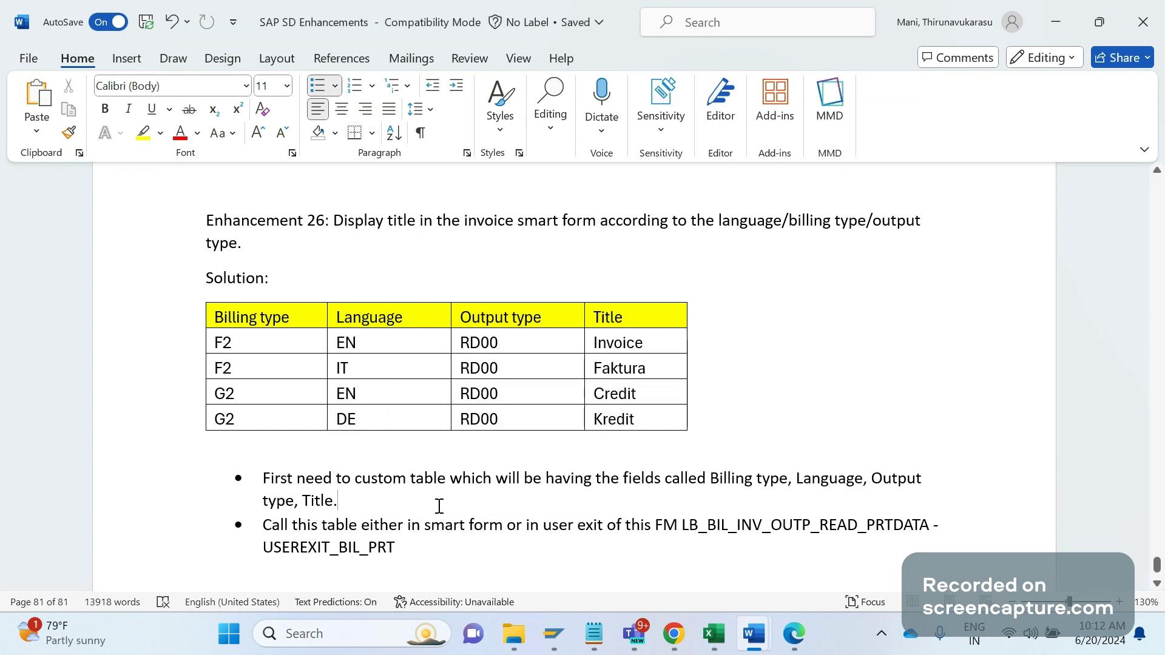